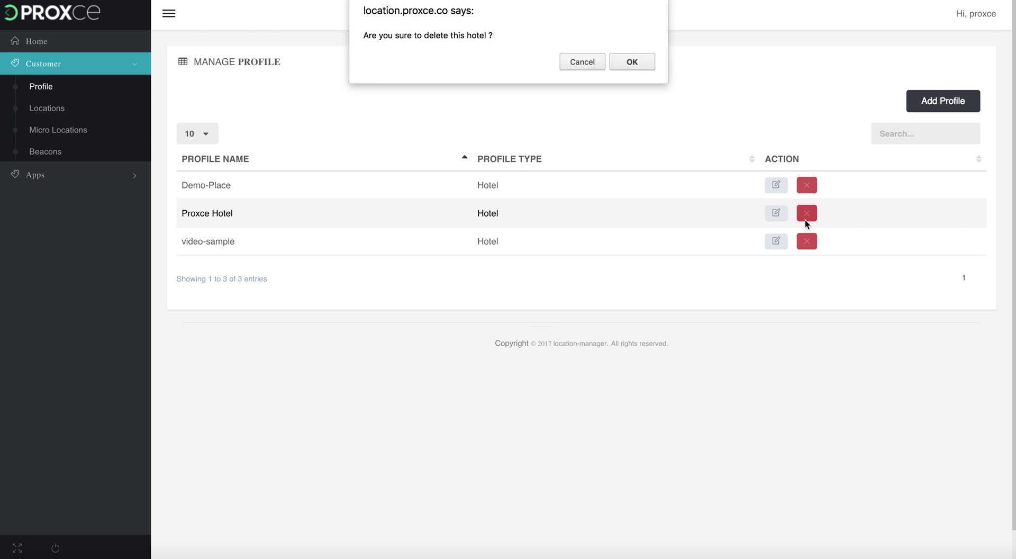
# - Delete the Proxce Hotel profile and add a new profile named Proxce Hotels with the type Hotel
pyautogui.click(630, 61)
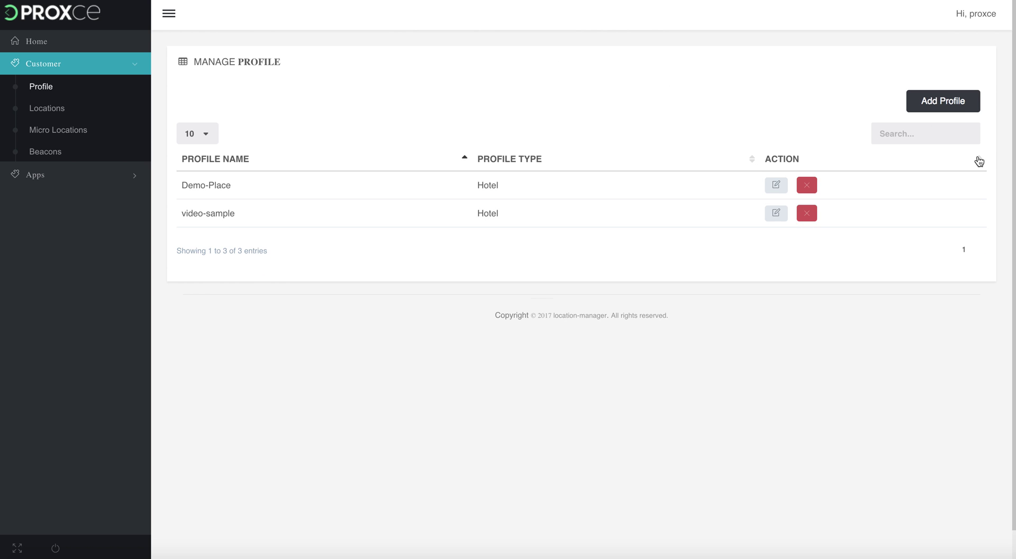
pyautogui.click(960, 110)
pyautogui.write('P')
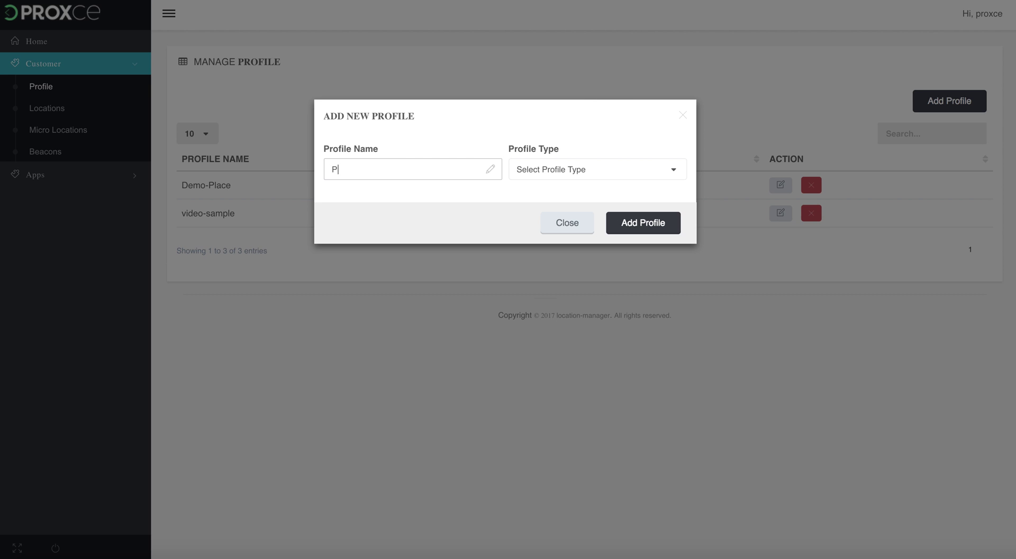
pyautogui.write('roxce Hotels')
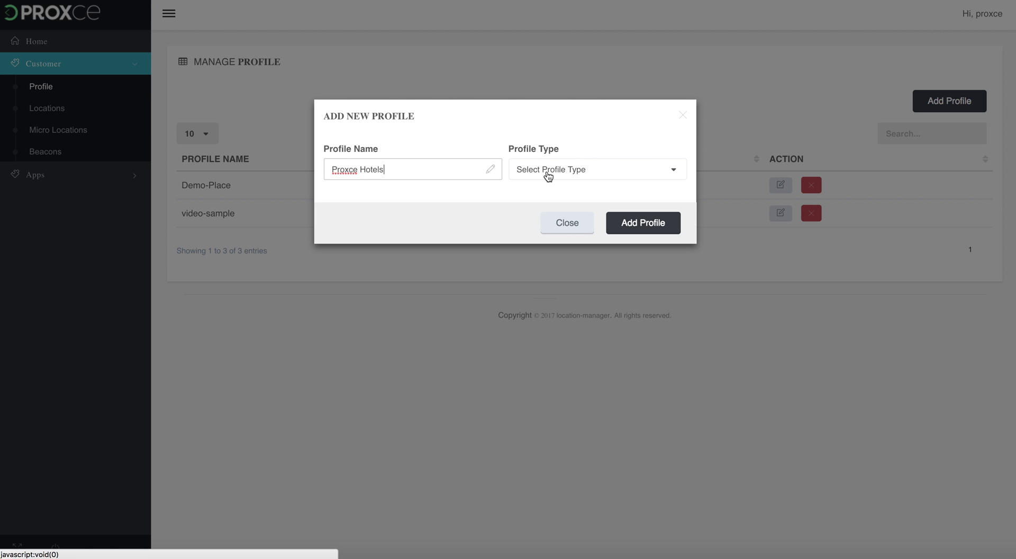
pyautogui.click(548, 176)
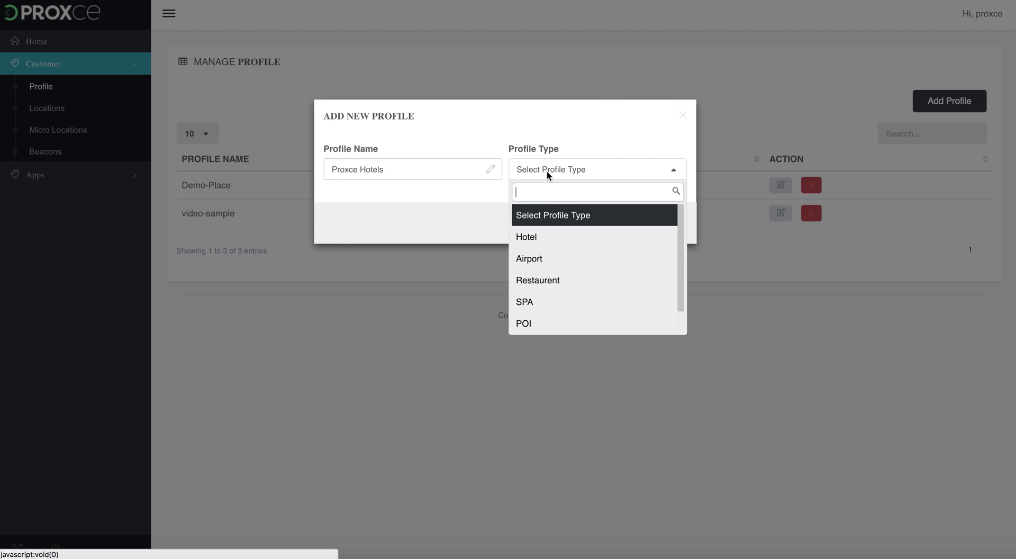
pyautogui.click(547, 246)
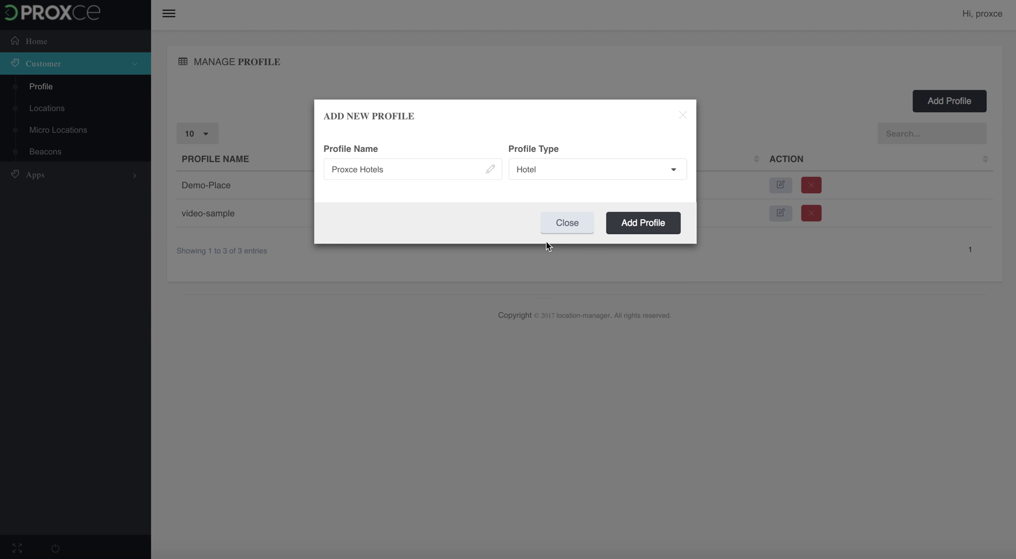
pyautogui.click(633, 230)
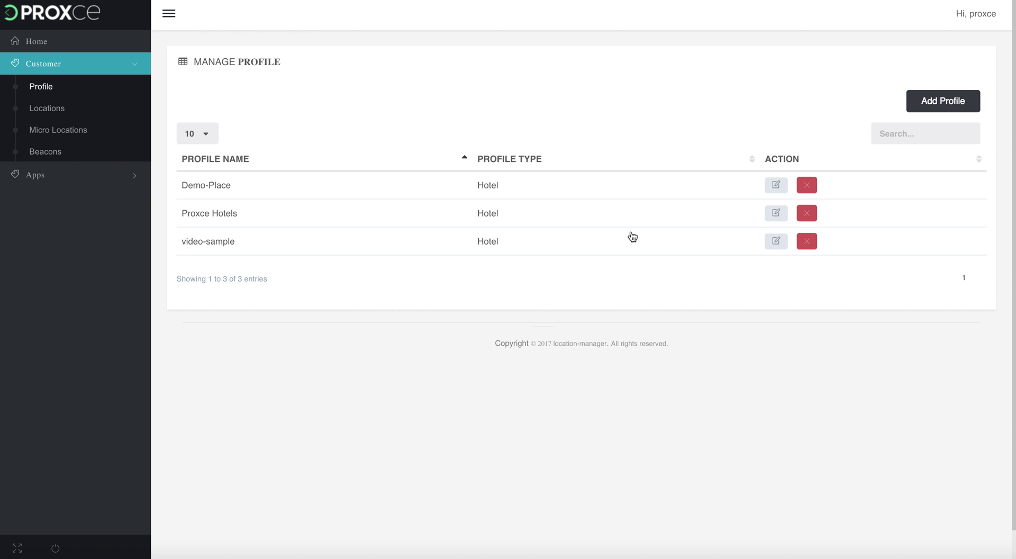
# - Start a new property named Proxce Gold Star Hotel under the Proxce Hotels profile and continue to its address information
pyautogui.click(84, 110)
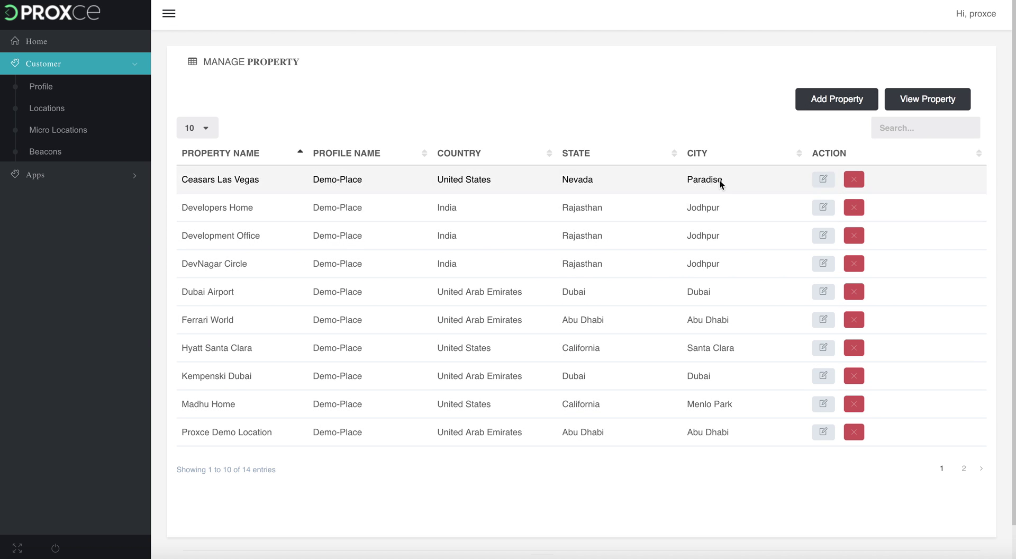
pyautogui.click(814, 109)
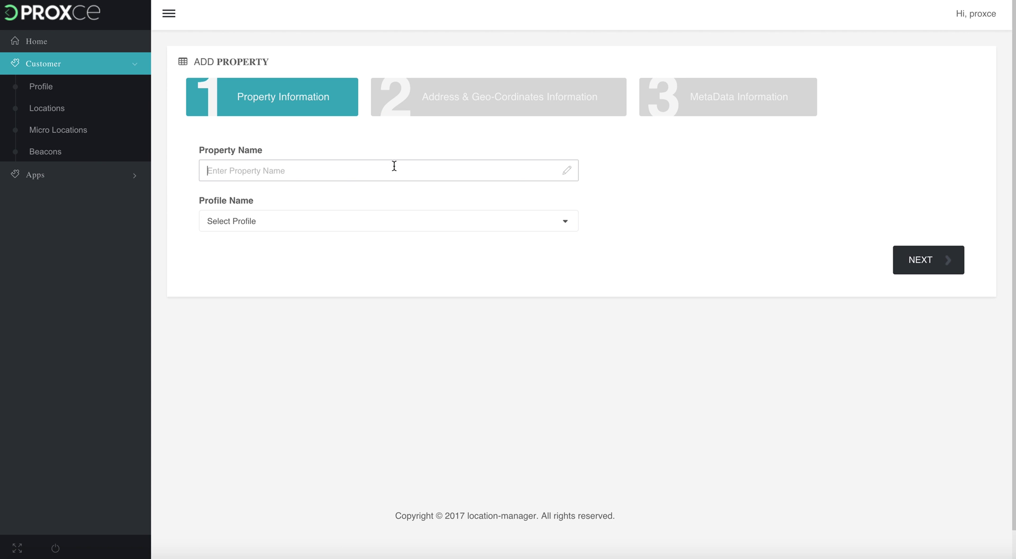
pyautogui.write('Proxce Gold Star Hotel')
pyautogui.click(345, 226)
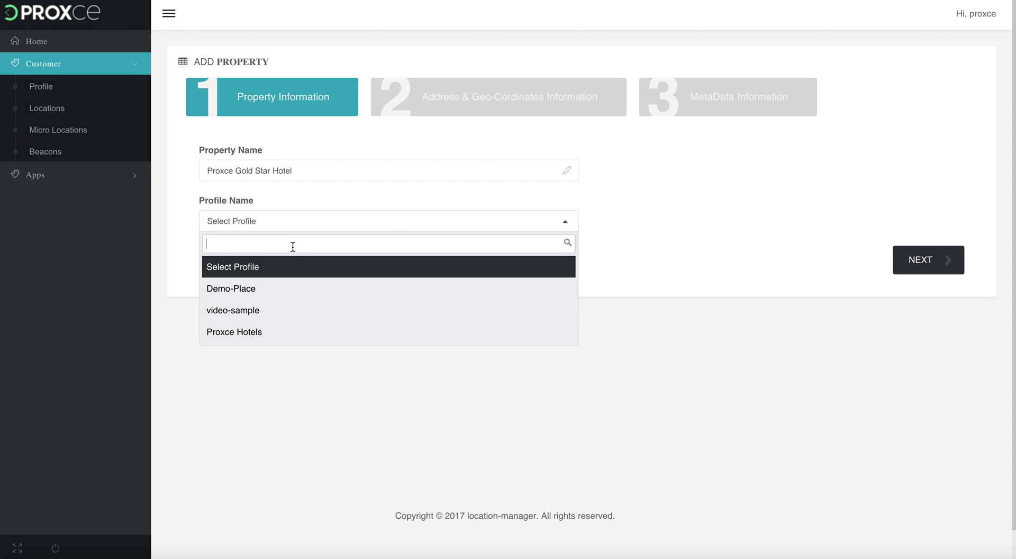
pyautogui.click(287, 331)
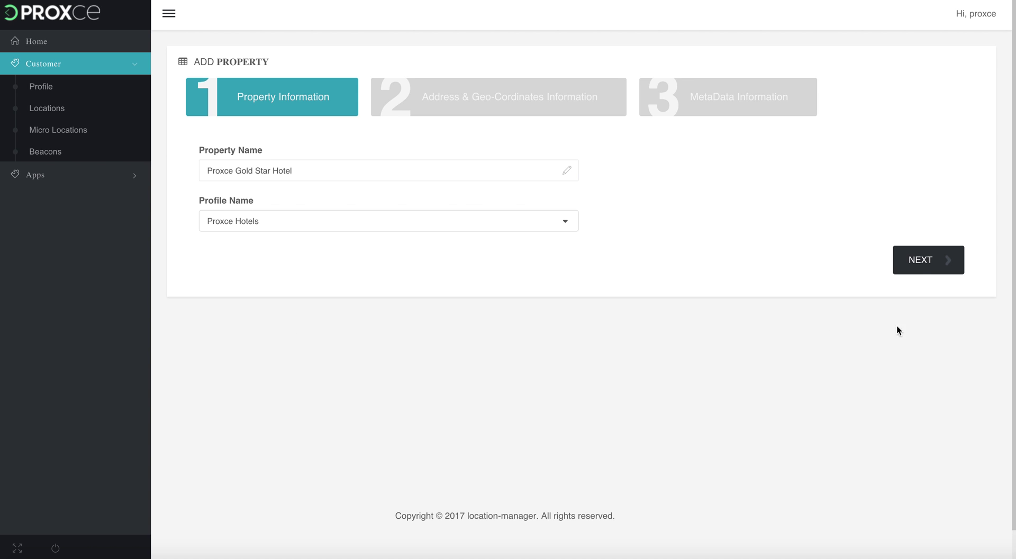
pyautogui.click(940, 263)
# - Look up proxce as the location name, choose the suggestion in Sunnyvale, United States, and enter Sunnyvale as the address
pyautogui.click(438, 168)
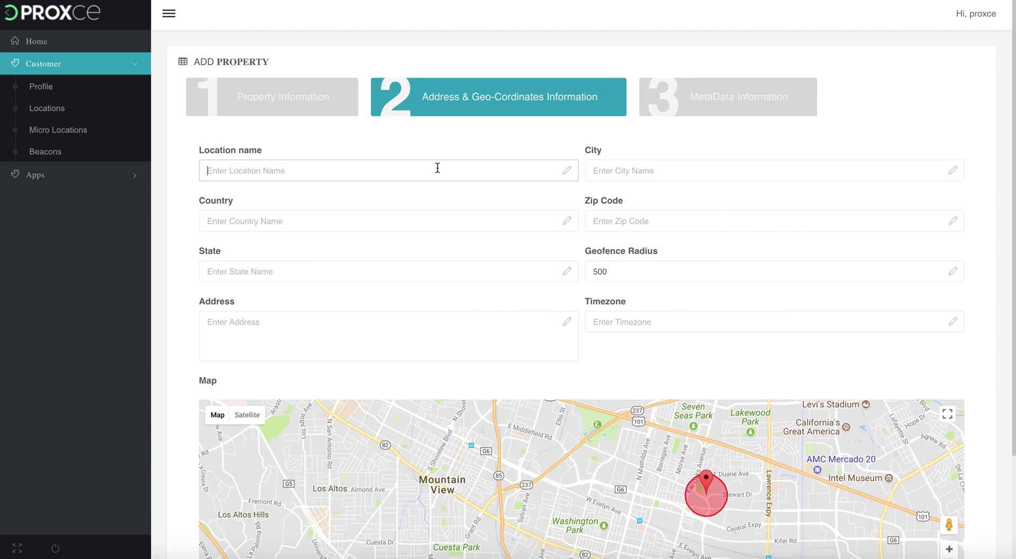
pyautogui.write('proxce')
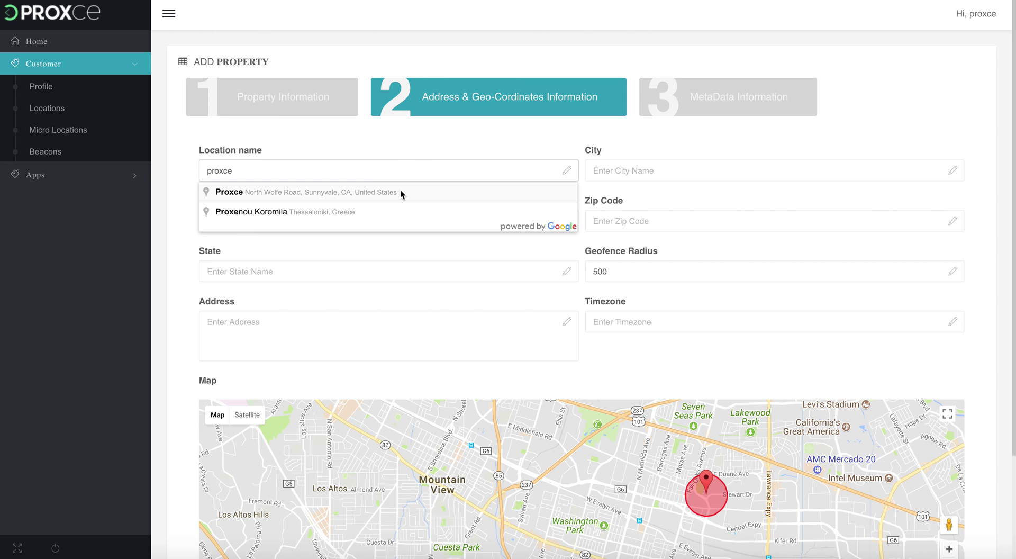
pyautogui.click(396, 196)
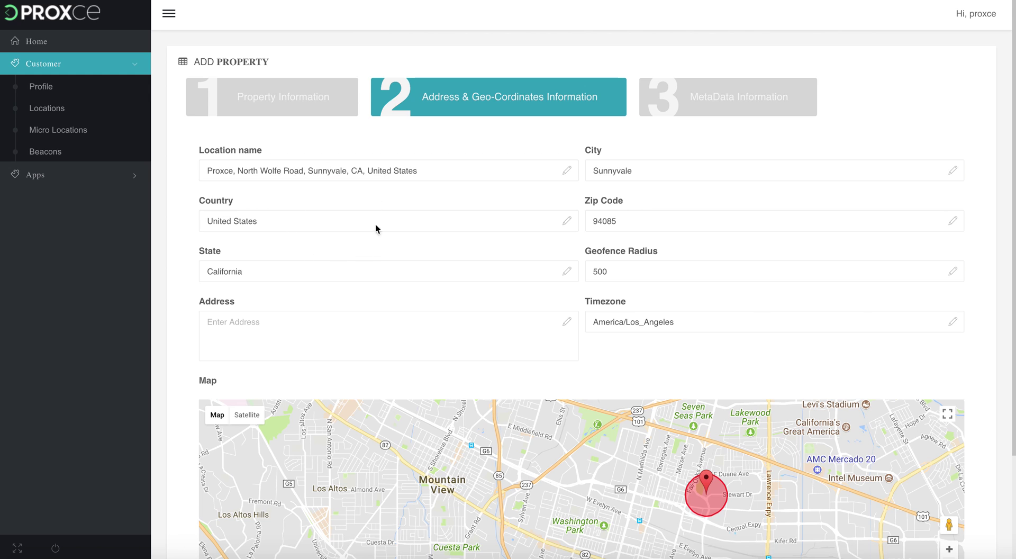
pyautogui.click(481, 326)
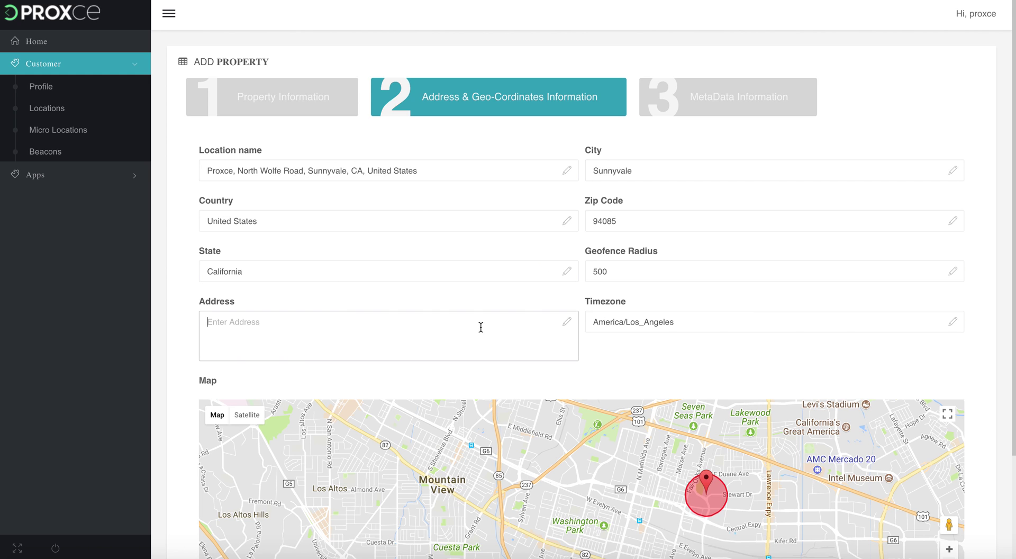
pyautogui.write('Sunnyvale')
# - Set the property's geofence radius to 700 and continue to the metadata information
pyautogui.scroll(-2, 627, 281)
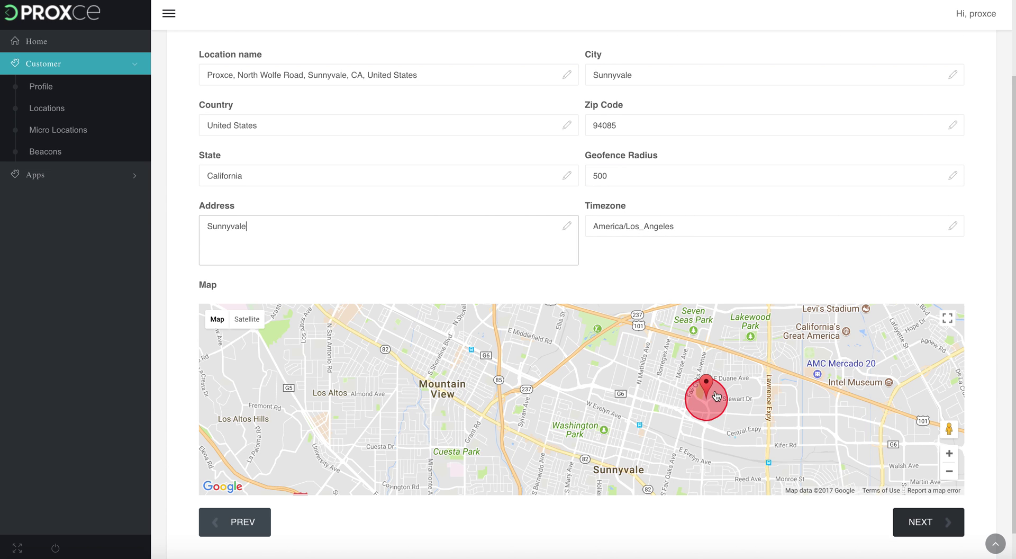
pyautogui.click(629, 176)
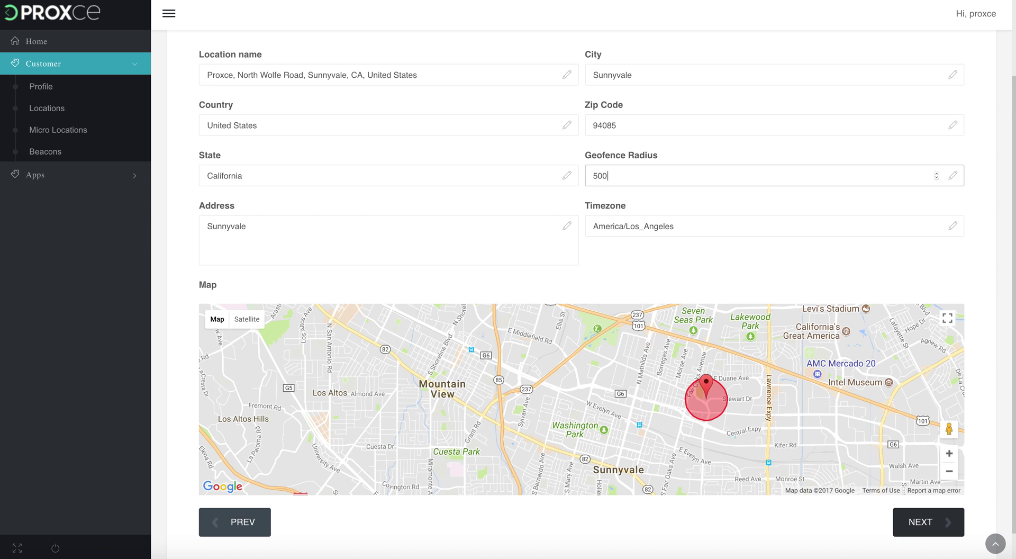
pyautogui.press('BackSpace')
pyautogui.write('100')
pyautogui.press('Return')
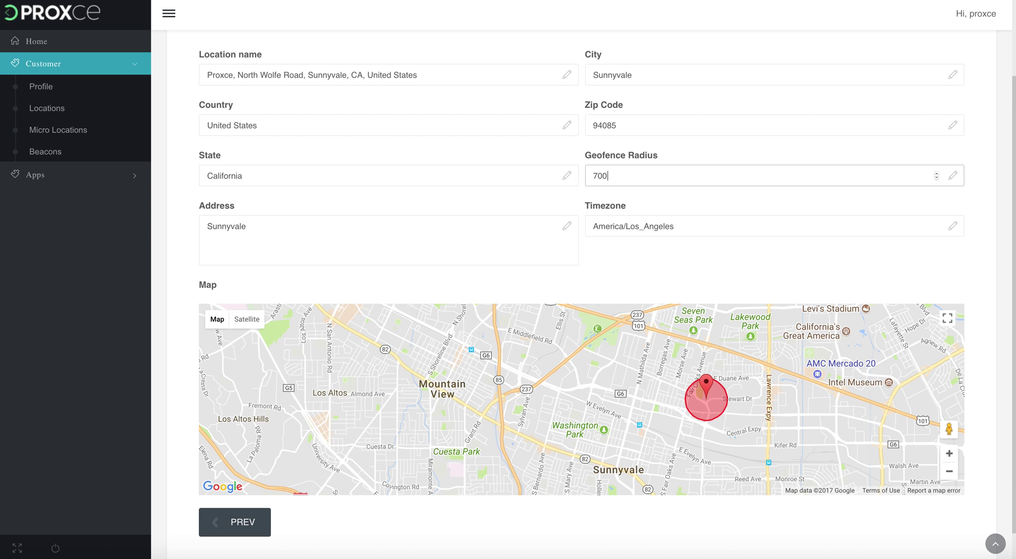
pyautogui.click(582, 78)
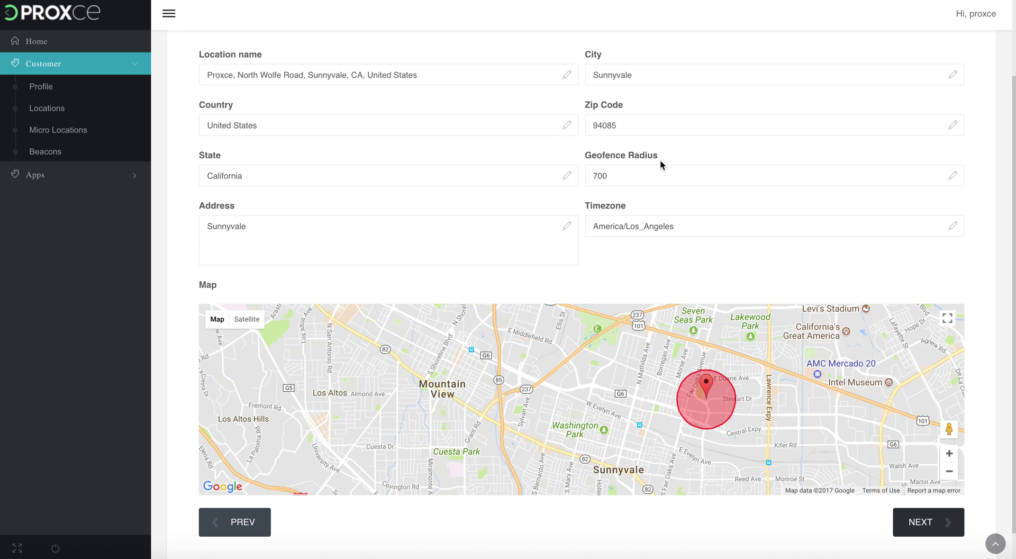
pyautogui.click(903, 520)
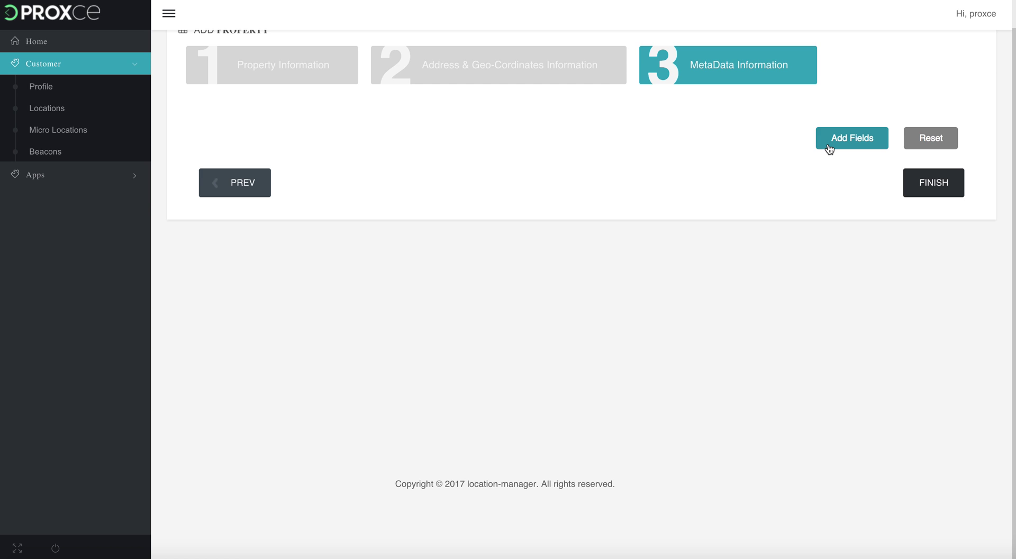
# - Add one extra metadata field of type text named hotel ID to the property
pyautogui.scroll(2, 811, 197)
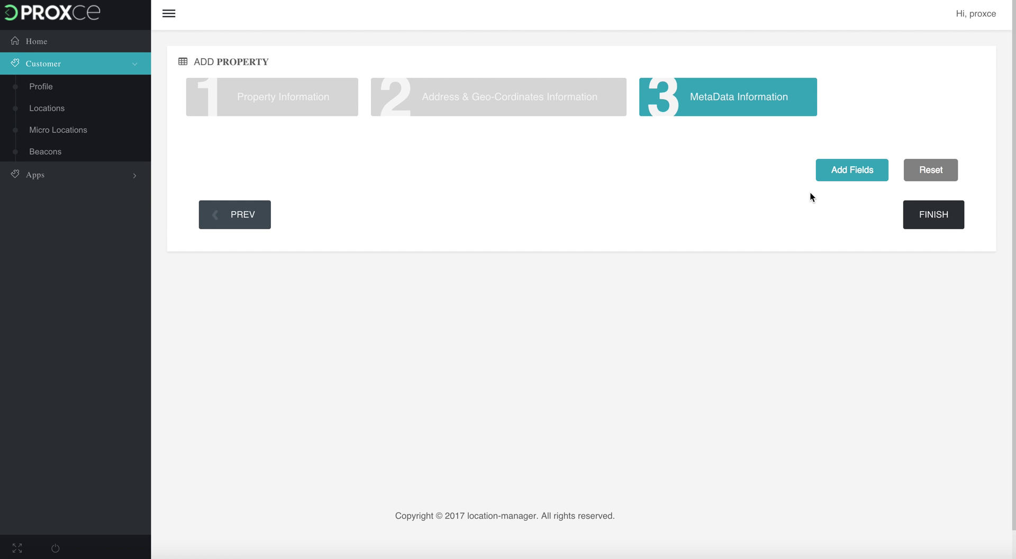
pyautogui.click(841, 174)
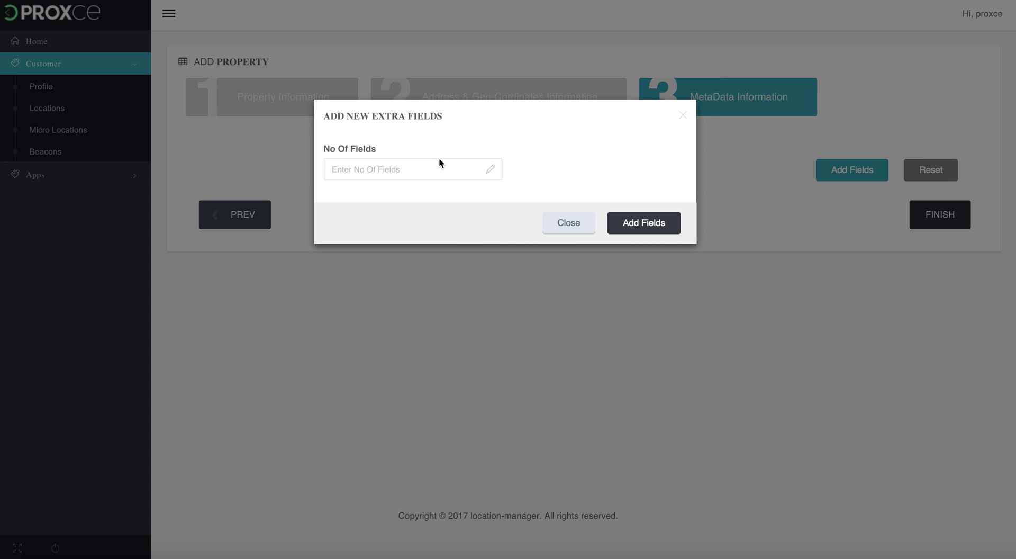
pyautogui.write('1')
pyautogui.click(389, 221)
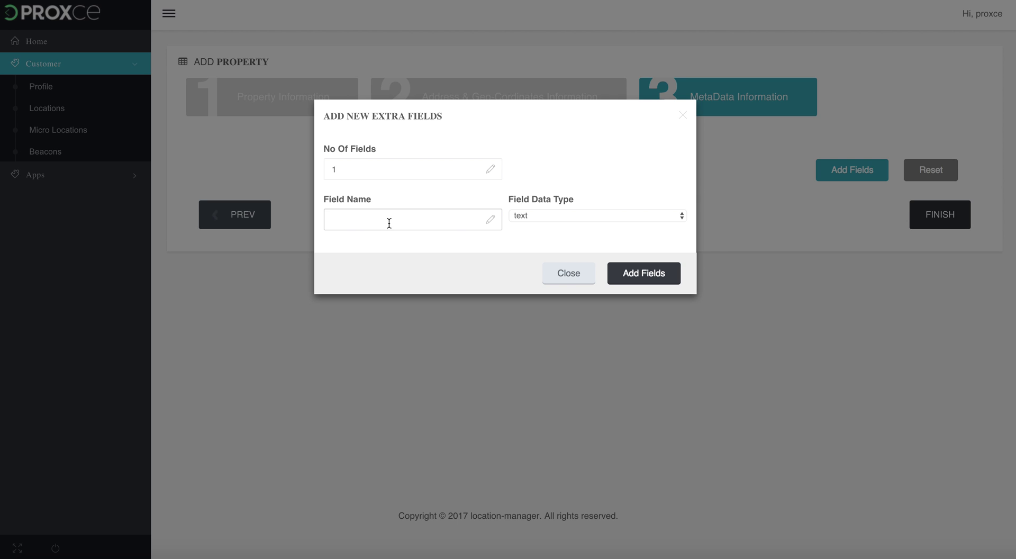
pyautogui.write('hotel ID')
pyautogui.click(627, 273)
# - Save the property with 176XAD as its hotel ID and show the second page of the property list
pyautogui.click(321, 167)
pyautogui.write('176XAD')
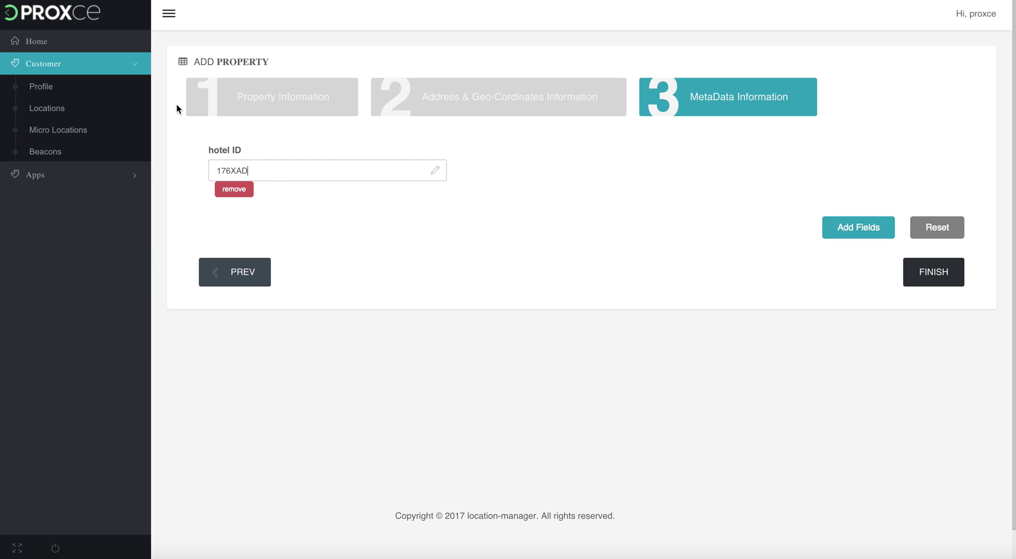
pyautogui.moveTo(248, 150); pyautogui.dragTo(220, 151)
pyautogui.click(937, 277)
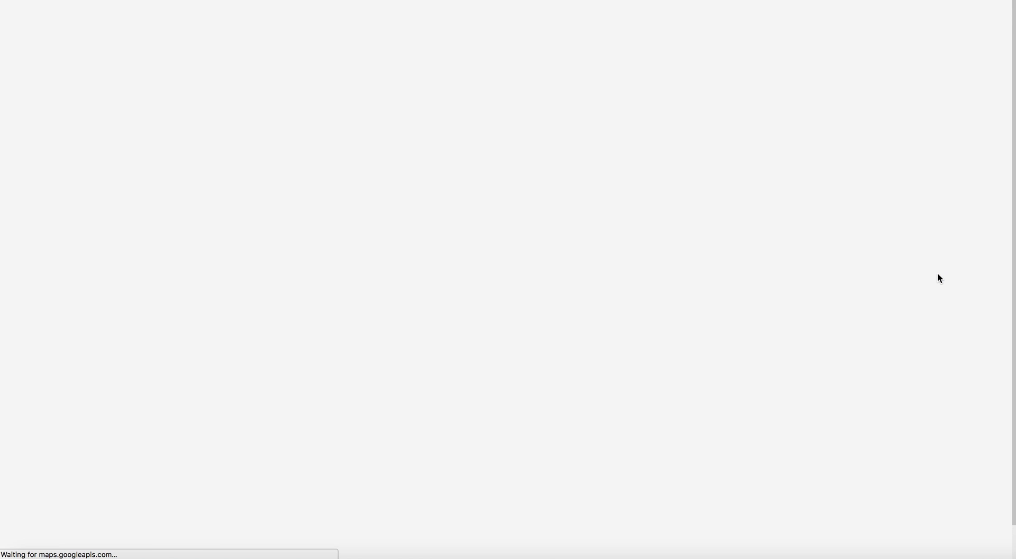
pyautogui.scroll(-2, 479, 349)
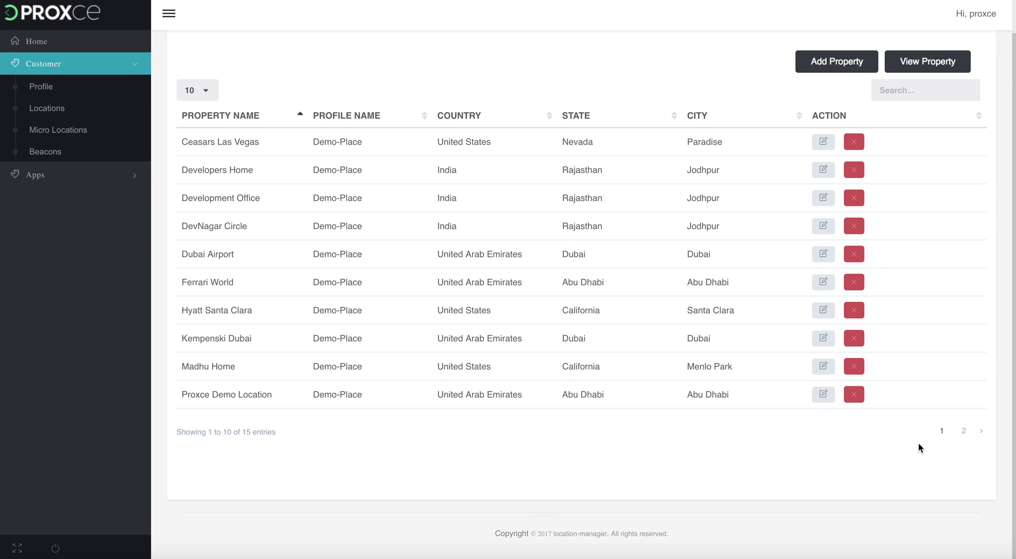
pyautogui.click(966, 431)
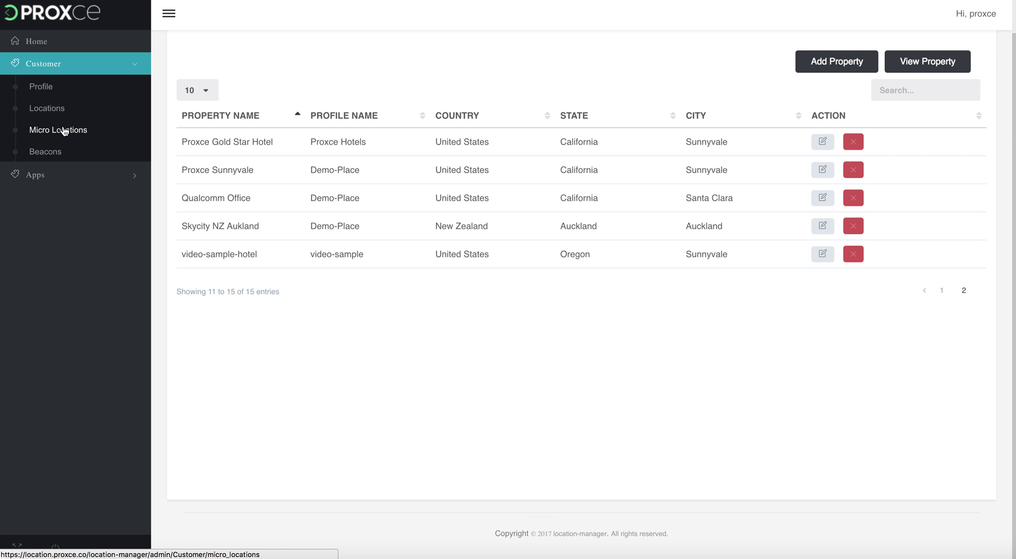
# - Start a new micro location for the Proxce Gold Star Hotel property and name it Proxce Restaurant
pyautogui.click(63, 132)
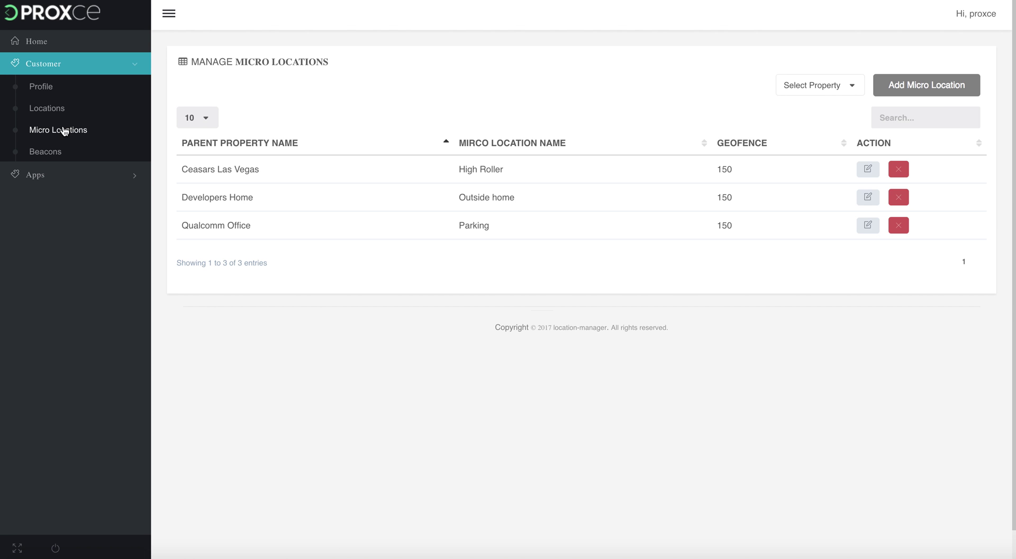
pyautogui.click(834, 88)
pyautogui.scroll(-3, 816, 206)
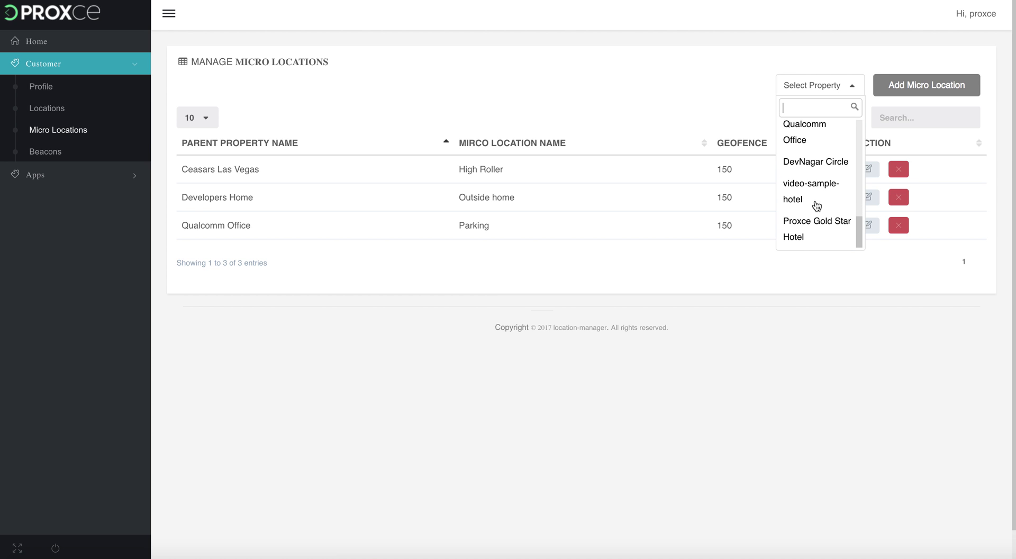
pyautogui.click(818, 233)
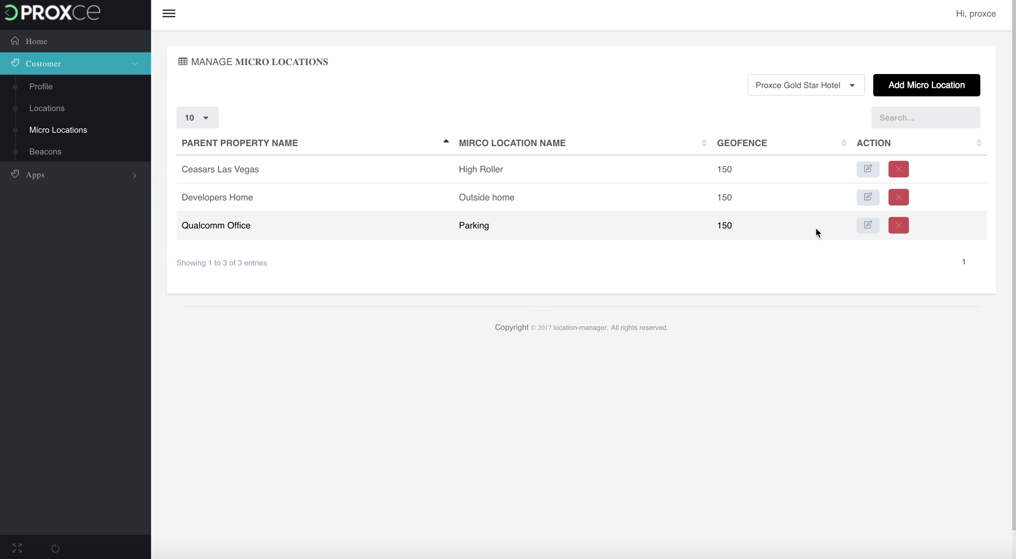
pyautogui.click(916, 98)
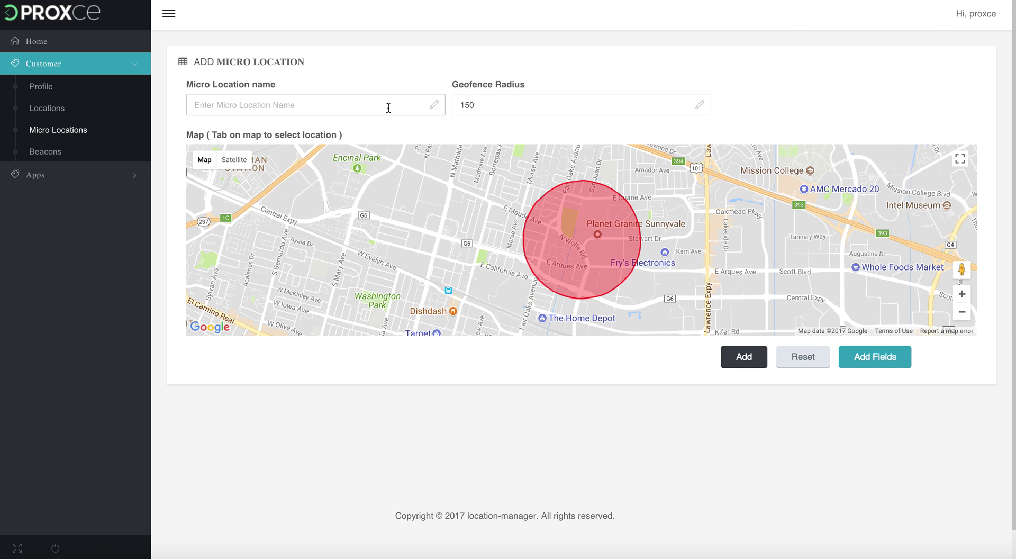
pyautogui.write('Proxce ')
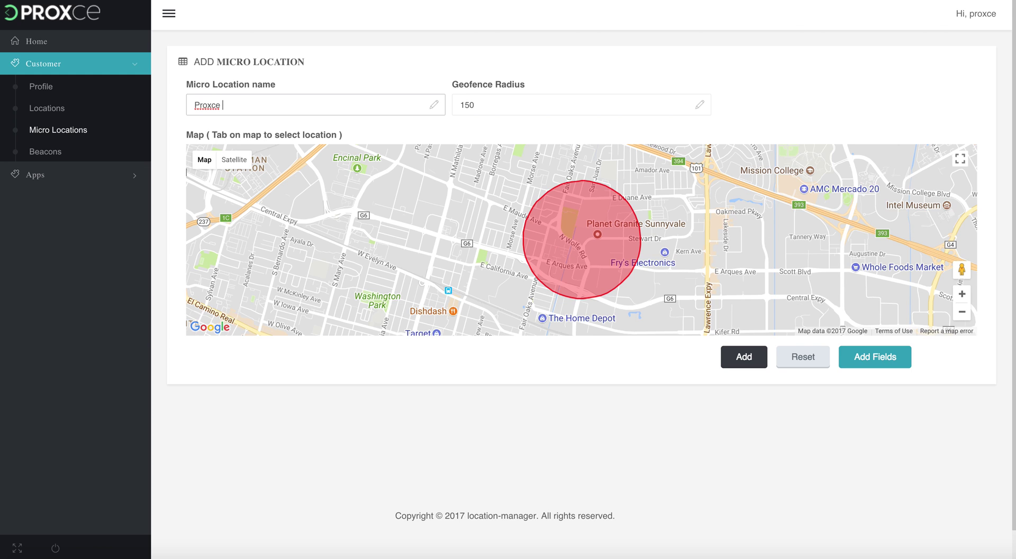
pyautogui.write('Restaurant')
# - Set the micro location's geofence radius to 200 and place its marker in the northern part of the property's geofence circle
pyautogui.click(499, 103)
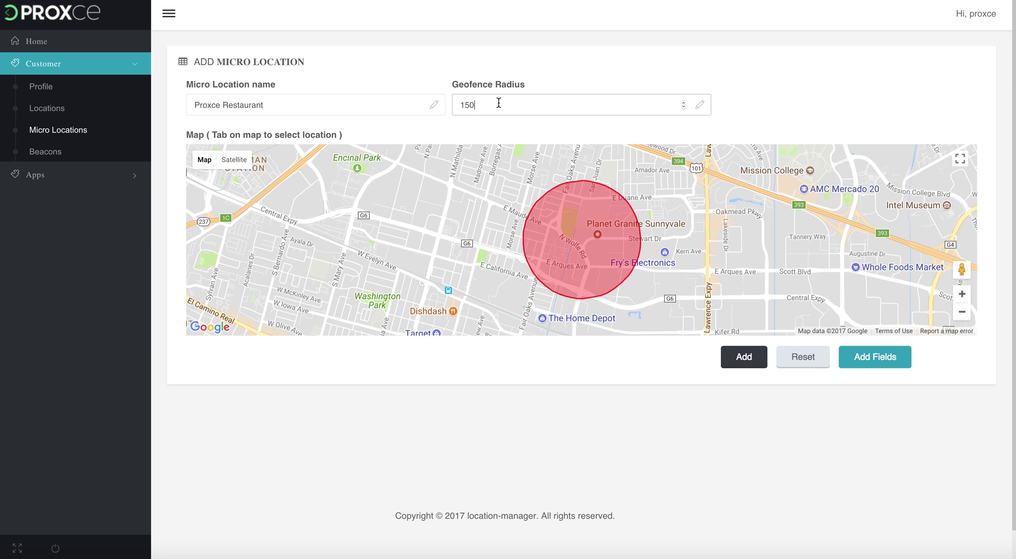
pyautogui.write('150')
pyautogui.press('BackSpace')
pyautogui.press('BackSpace')
pyautogui.press('BackSpace')
pyautogui.write('2000')
pyautogui.press('BackSpace')
pyautogui.press('BackSpace')
pyautogui.press('BackSpace')
pyautogui.write('00')
pyautogui.press('Return')
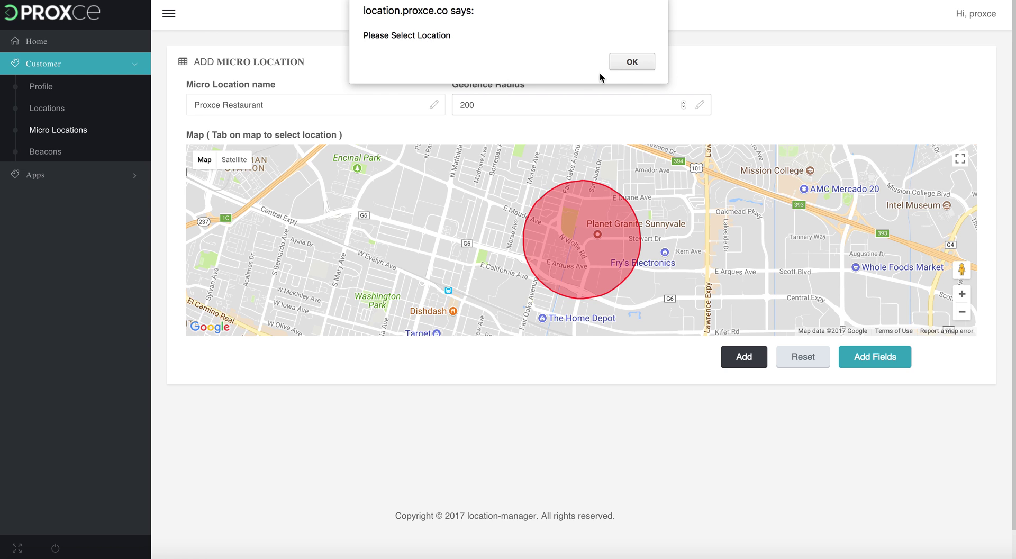
pyautogui.click(632, 62)
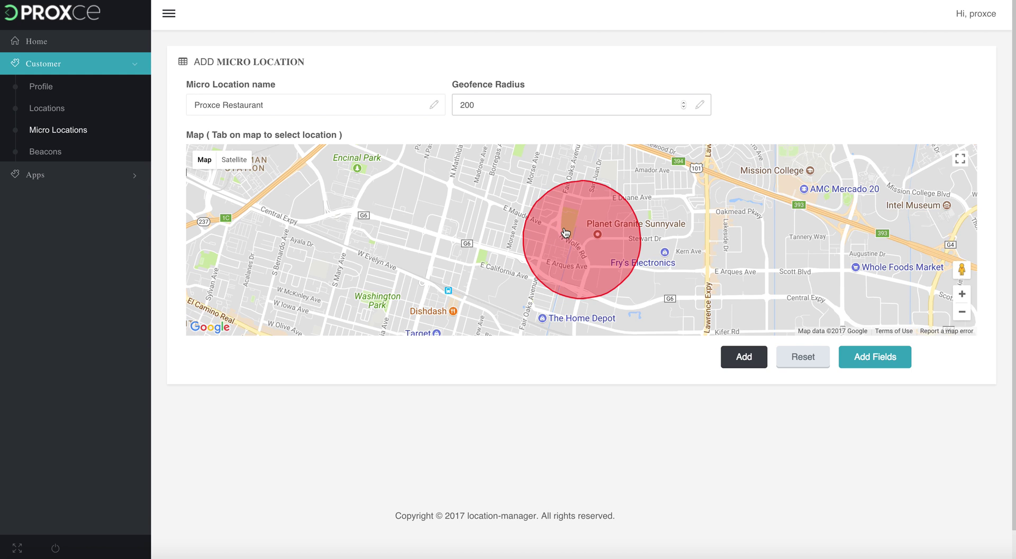
pyautogui.click(584, 207)
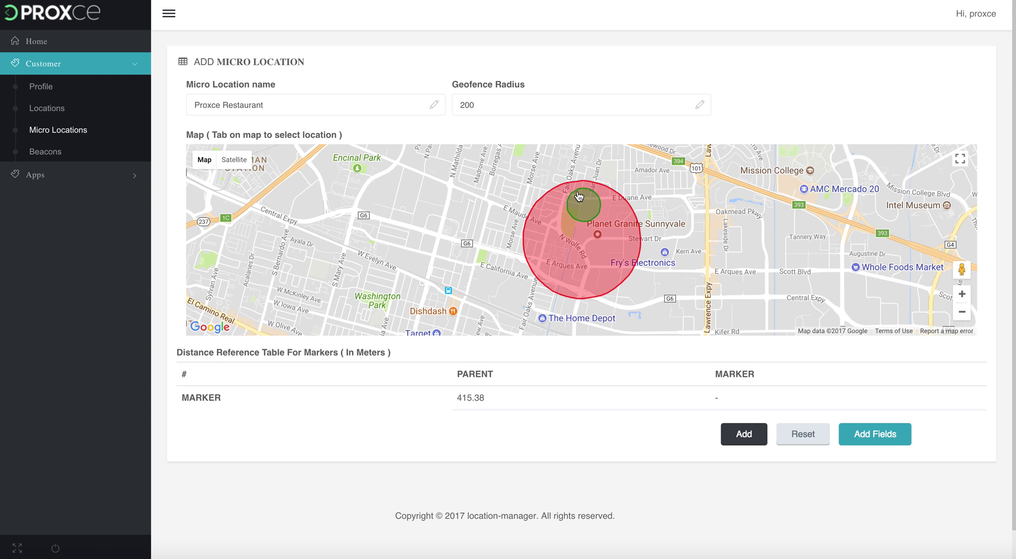
# - Start adding extra fields to the micro location and set the number of fields to 2
pyautogui.click(474, 103)
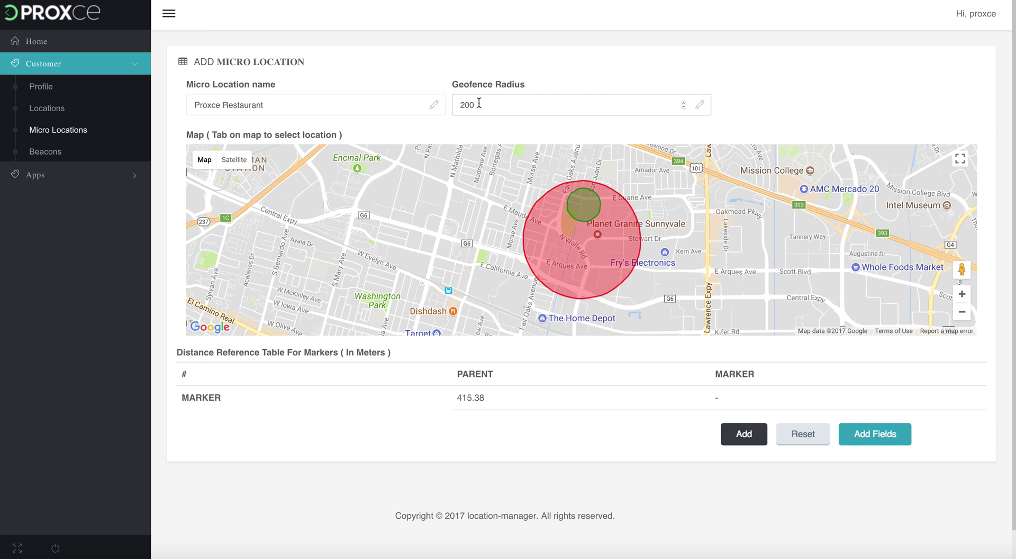
pyautogui.click(853, 431)
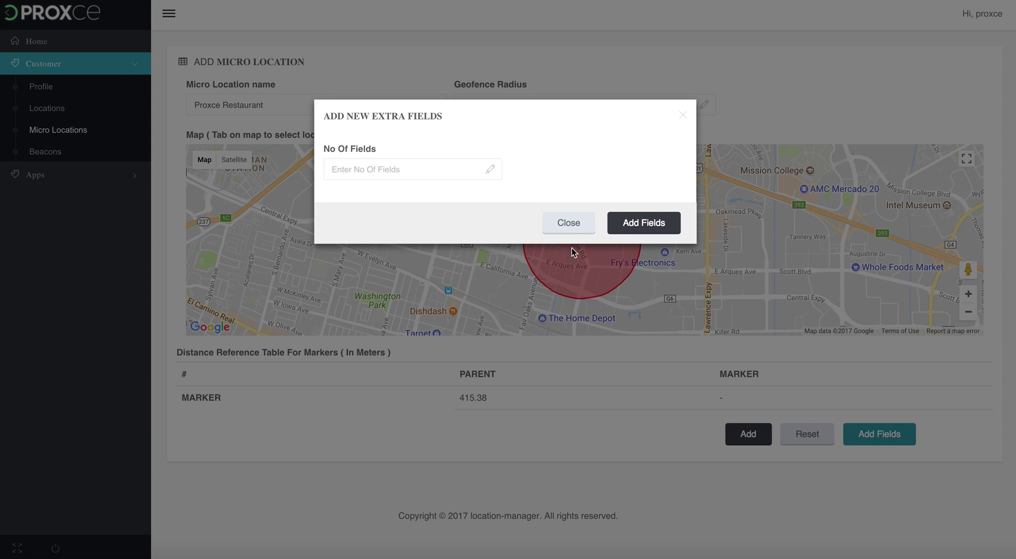
pyautogui.click(455, 175)
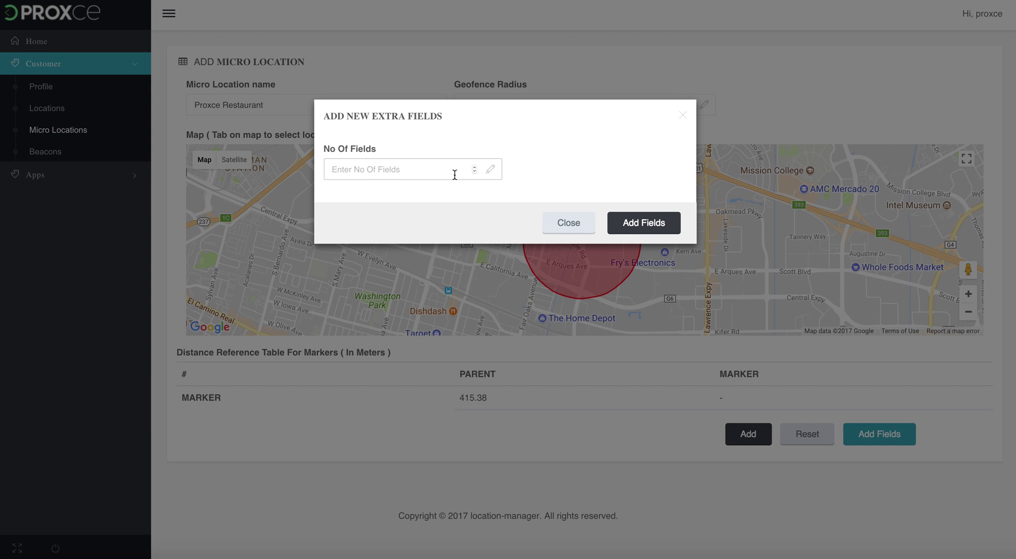
pyautogui.write('5')
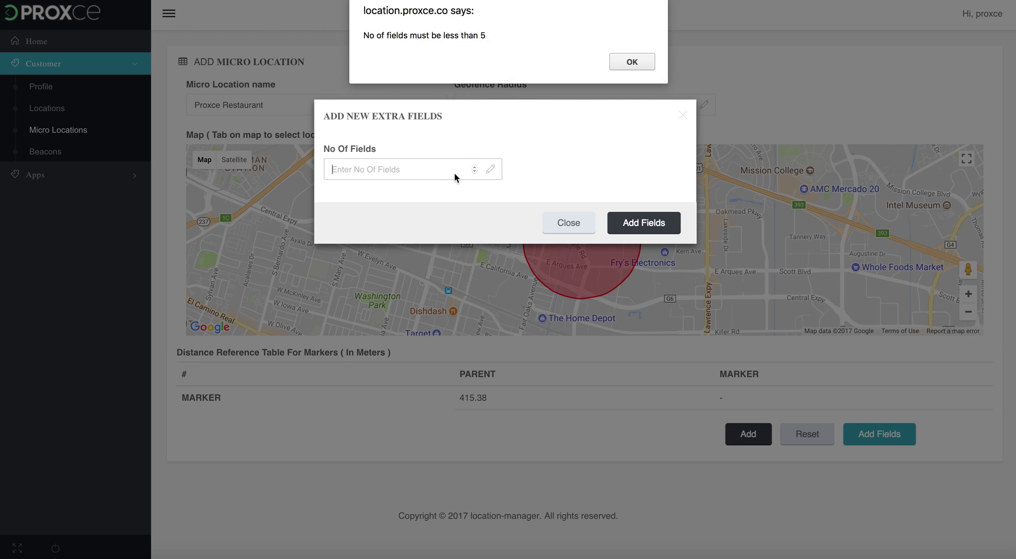
pyautogui.click(631, 61)
pyautogui.write('2')
# - Name the two extra fields User_ID and Location_ID, keep both as text, and add them to the micro location
pyautogui.click(439, 215)
pyautogui.write('User ')
pyautogui.write('ID')
pyautogui.press('BackSpace')
pyautogui.press('BackSpace')
pyautogui.write('ID')
pyautogui.click(413, 269)
pyautogui.write('Location I')
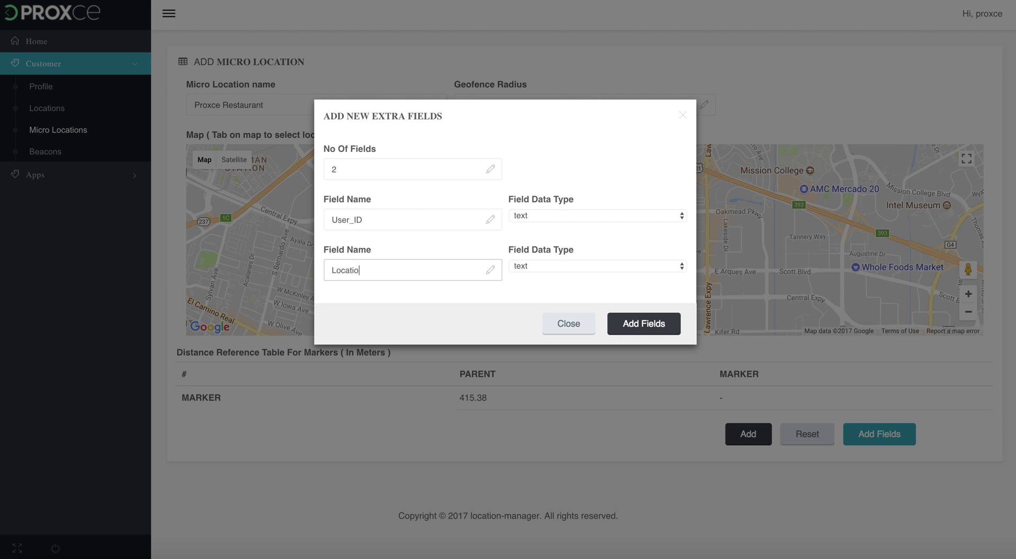
pyautogui.press('BackSpace')
pyautogui.write('_ID')
pyautogui.click(626, 325)
pyautogui.scroll(-2, 626, 324)
pyautogui.click(388, 339)
pyautogui.write('375735')
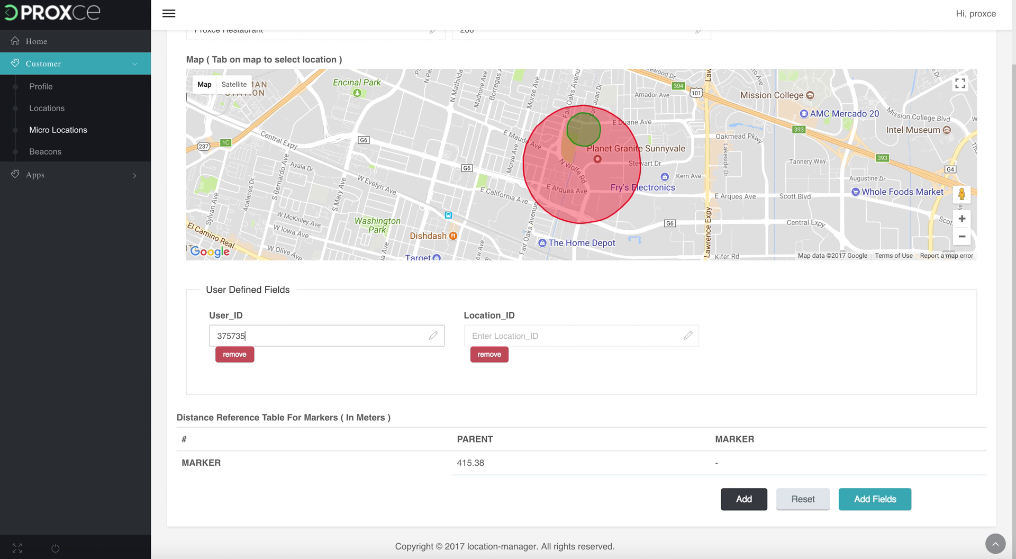
pyautogui.click(534, 336)
pyautogui.write('3905847305846')
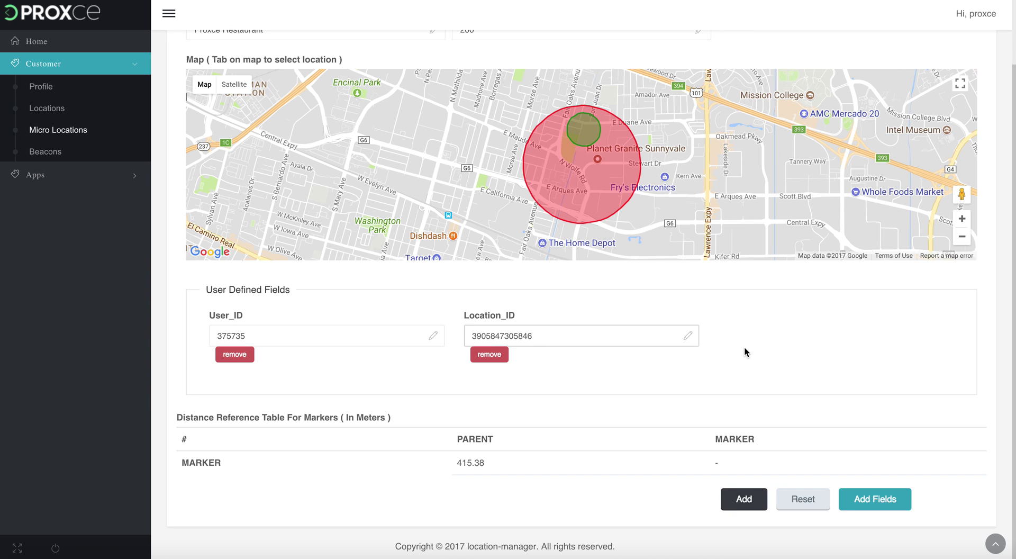
# - Save the Proxce Restaurant micro location and highlight its name in the micro location list
pyautogui.scroll(2, 744, 352)
pyautogui.scroll(-2, 656, 328)
pyautogui.click(730, 496)
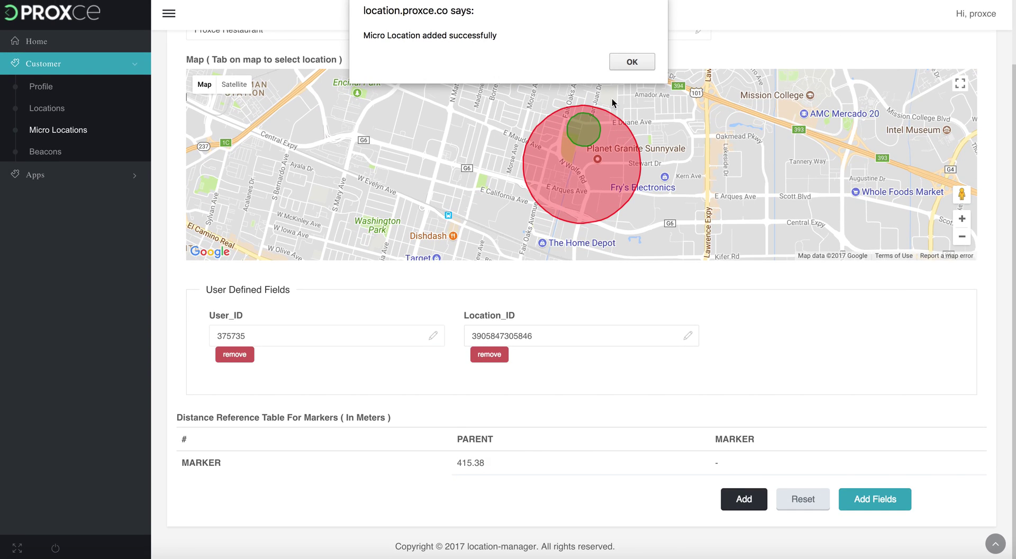
pyautogui.click(626, 62)
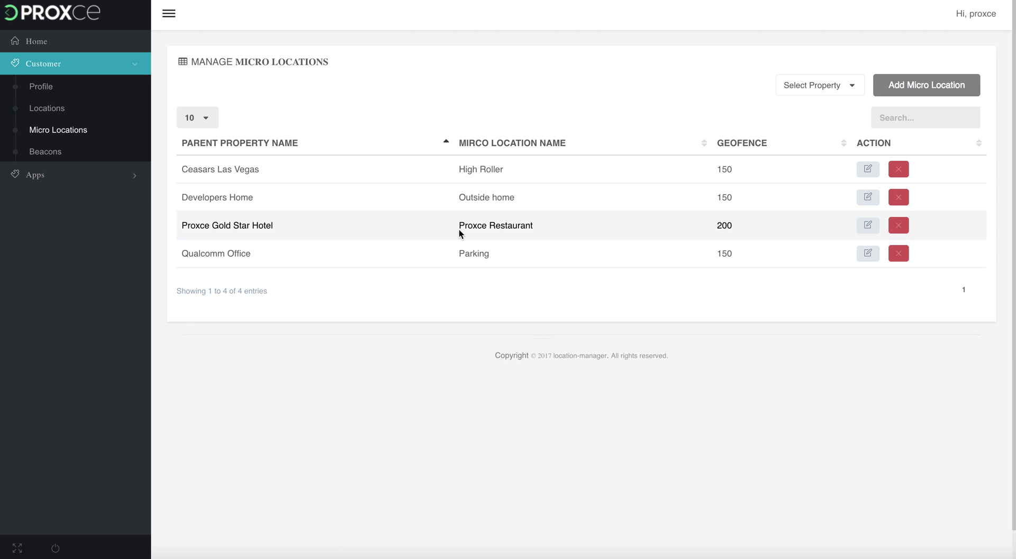
pyautogui.moveTo(458, 227); pyautogui.dragTo(544, 232)
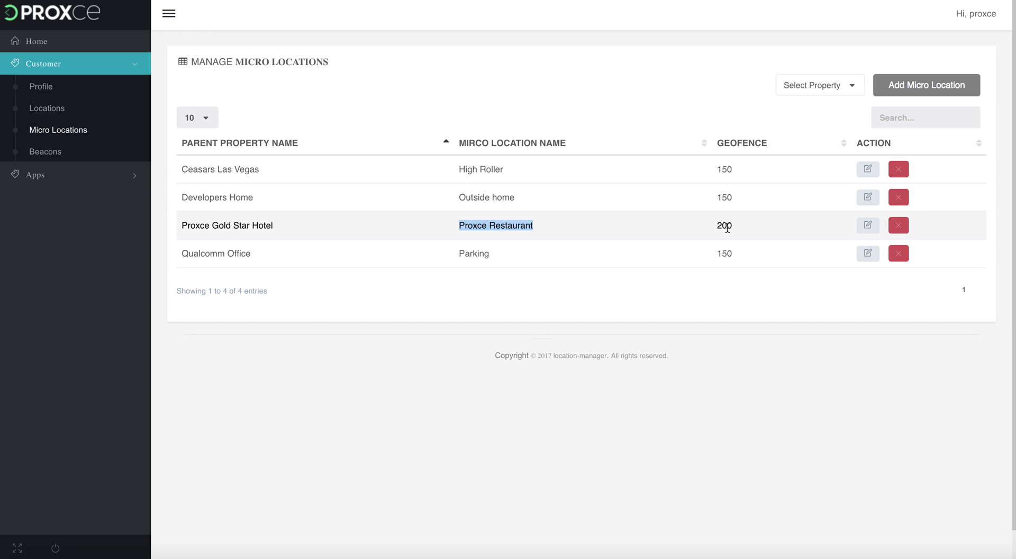
# - Go to the beacon management page and open the form for adding 1 beacon
pyautogui.click(55, 153)
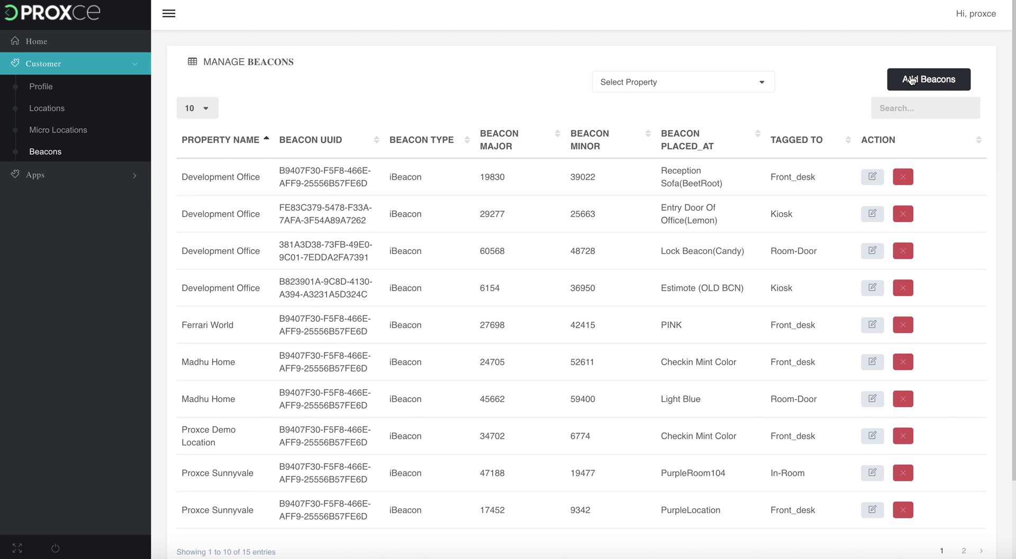
pyautogui.click(910, 80)
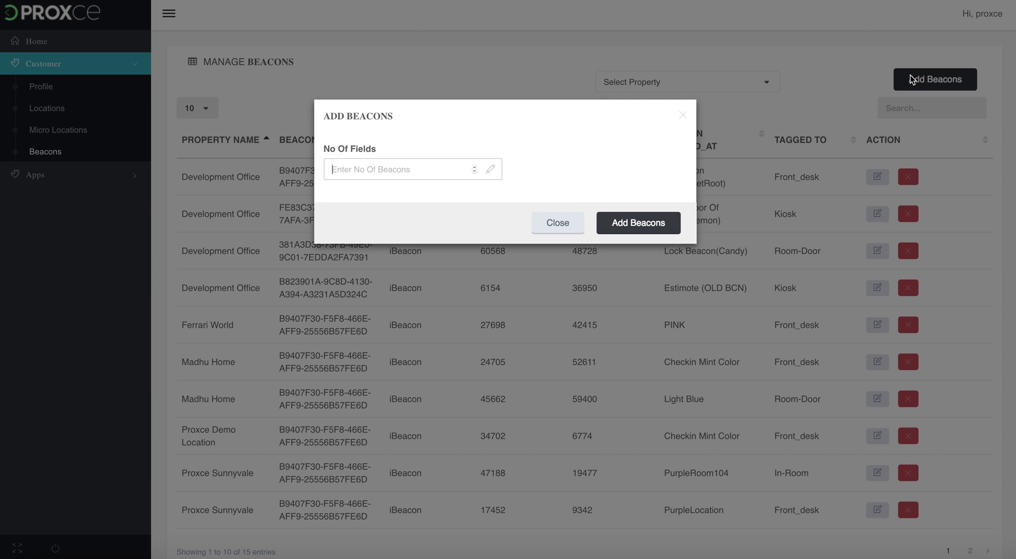
pyautogui.write('1')
pyautogui.click(658, 217)
# - Enter the beacon UUID as B9407F30-F5F8-466E-AFF9-25556B57F36D
pyautogui.click(314, 185)
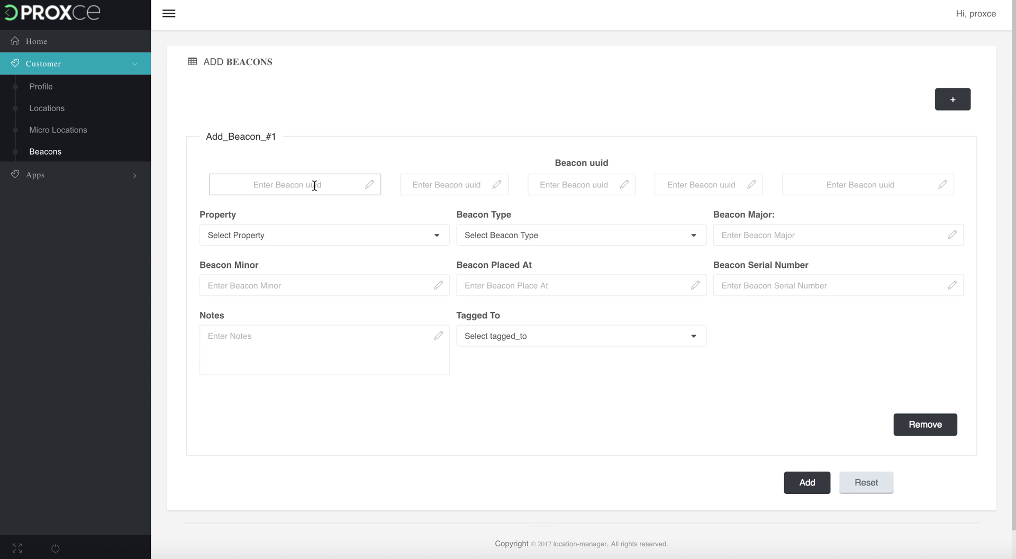
pyautogui.write('B9407F30')
pyautogui.press('Tab')
pyautogui.write('F5')
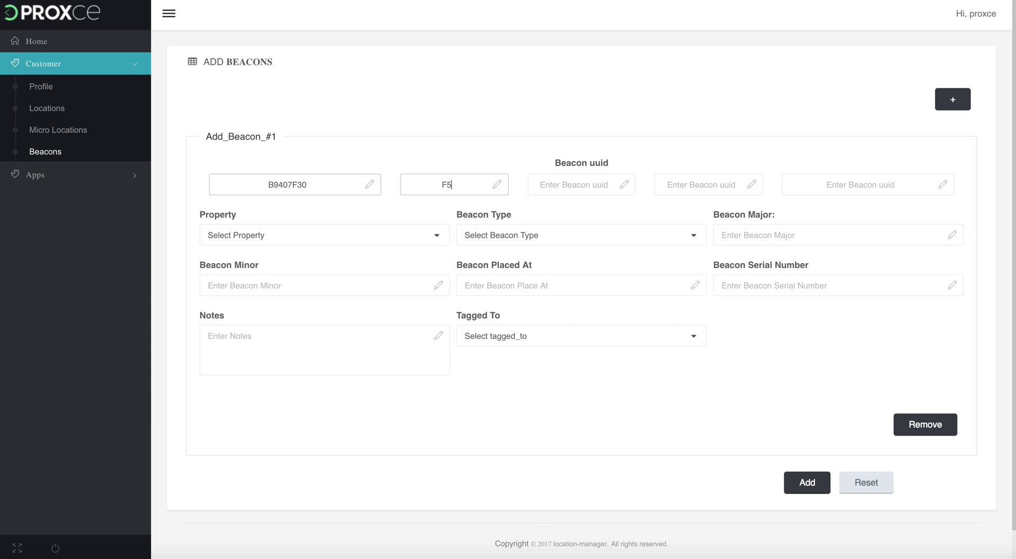
pyautogui.write('F8')
pyautogui.press('Tab')
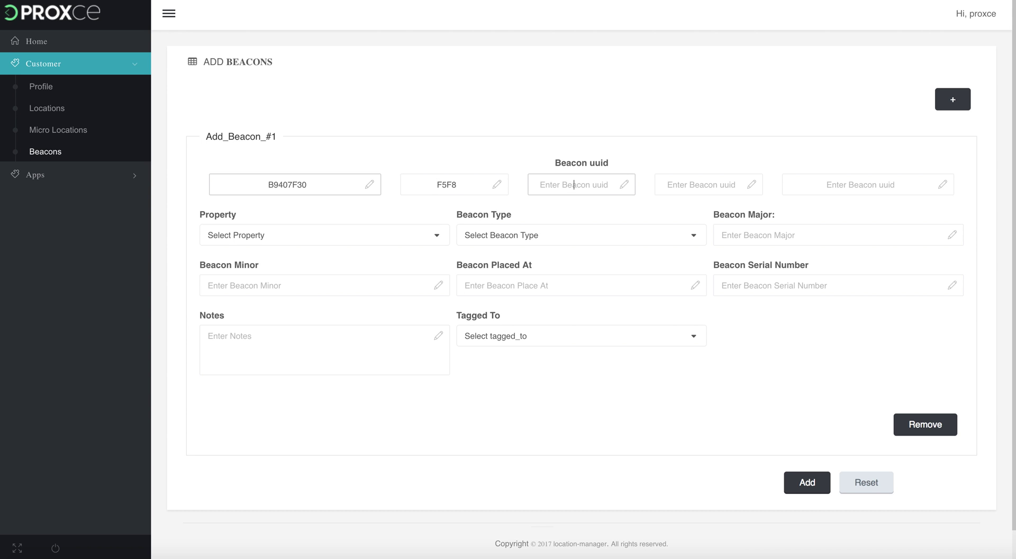
pyautogui.write('466E')
pyautogui.press('Tab')
pyautogui.write('AFF9')
pyautogui.press('Tab')
pyautogui.write('2555')
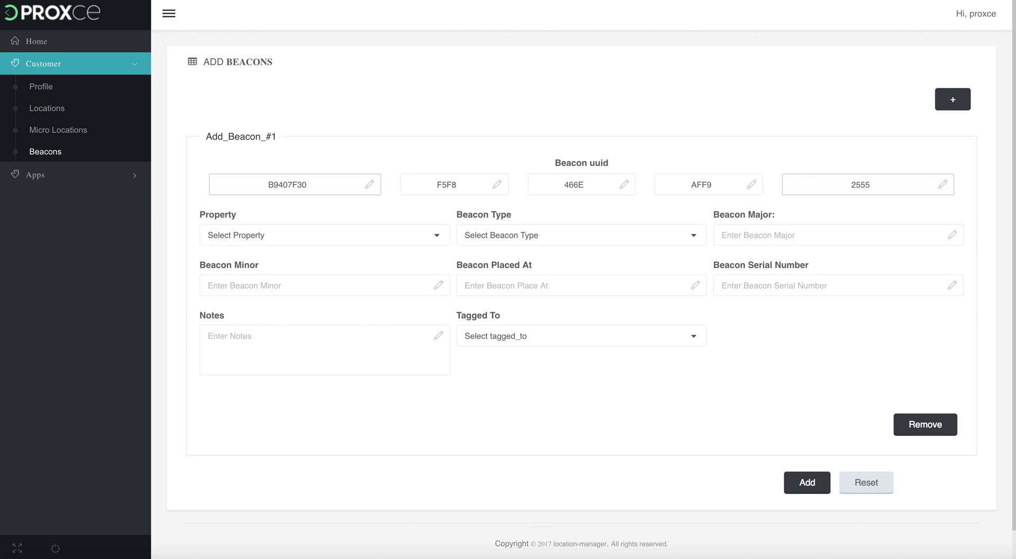
pyautogui.write('6B57F36D')
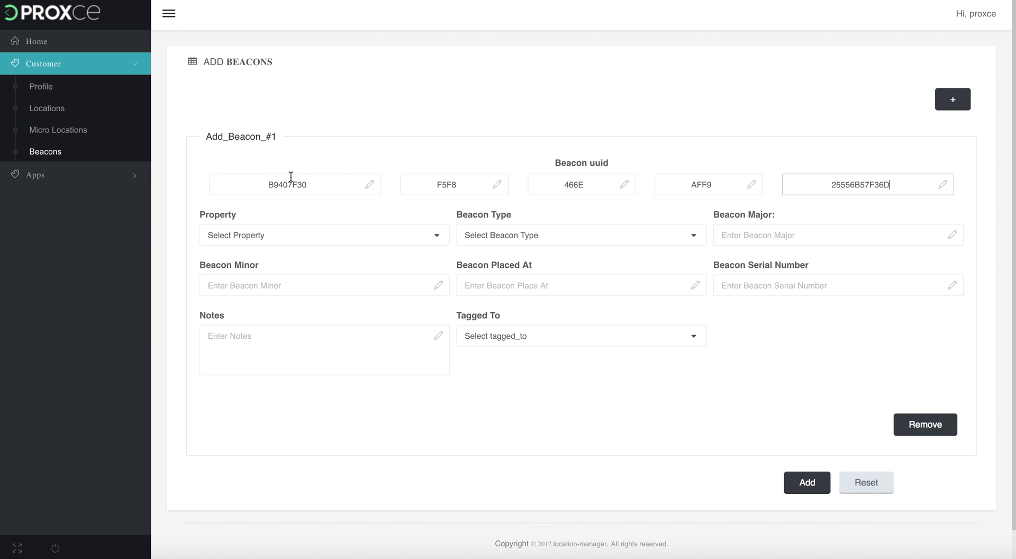
# - Assign the beacon to the Proxce Gold Star Hotel property and set its type to iBeacon
pyautogui.click(306, 234)
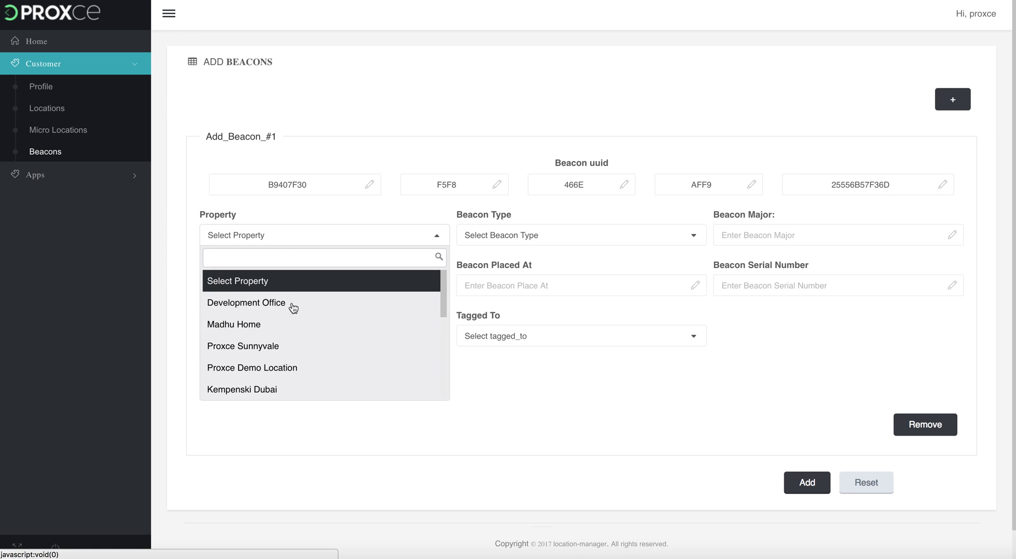
pyautogui.scroll(-1, 290, 347)
pyautogui.scroll(-3, 291, 347)
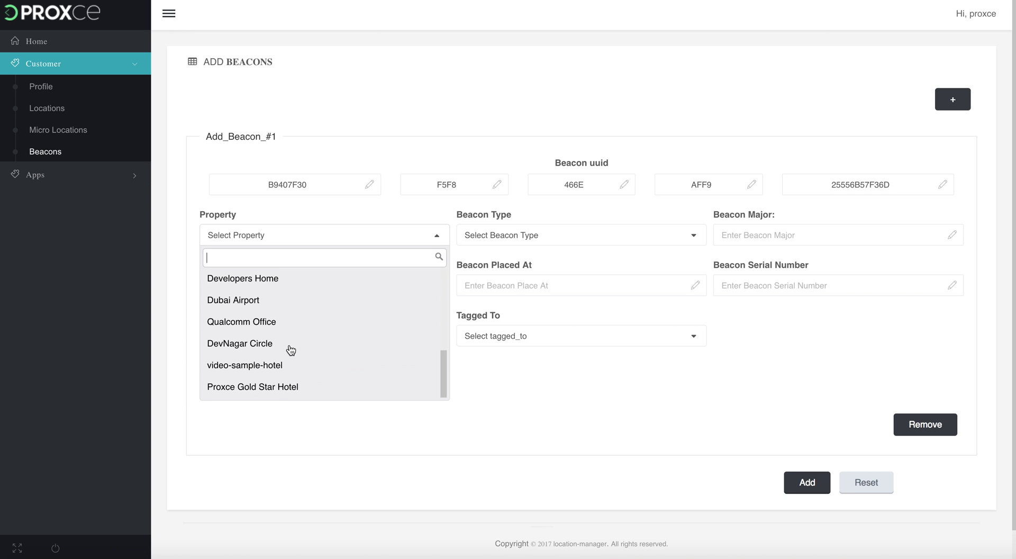
pyautogui.click(275, 391)
pyautogui.click(523, 237)
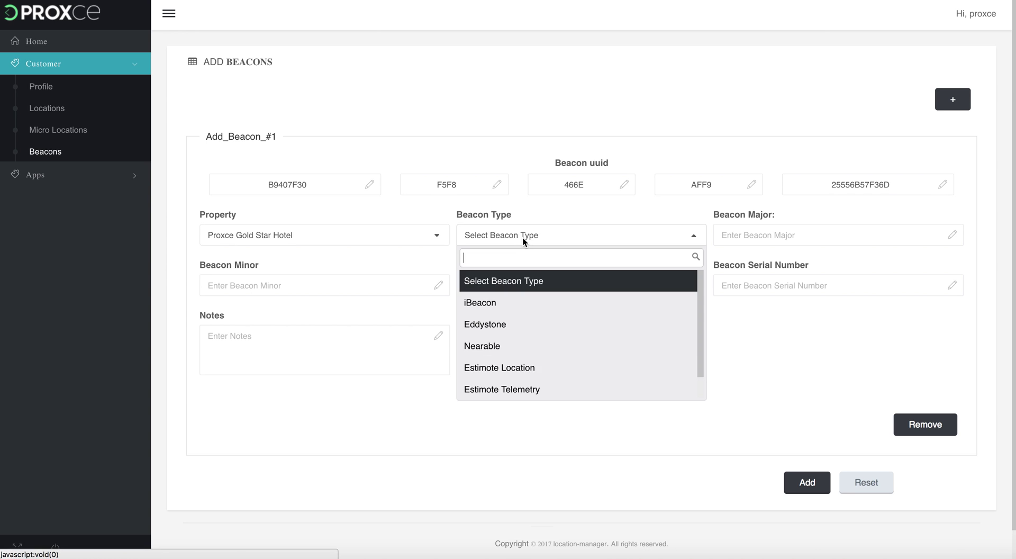
pyautogui.click(499, 310)
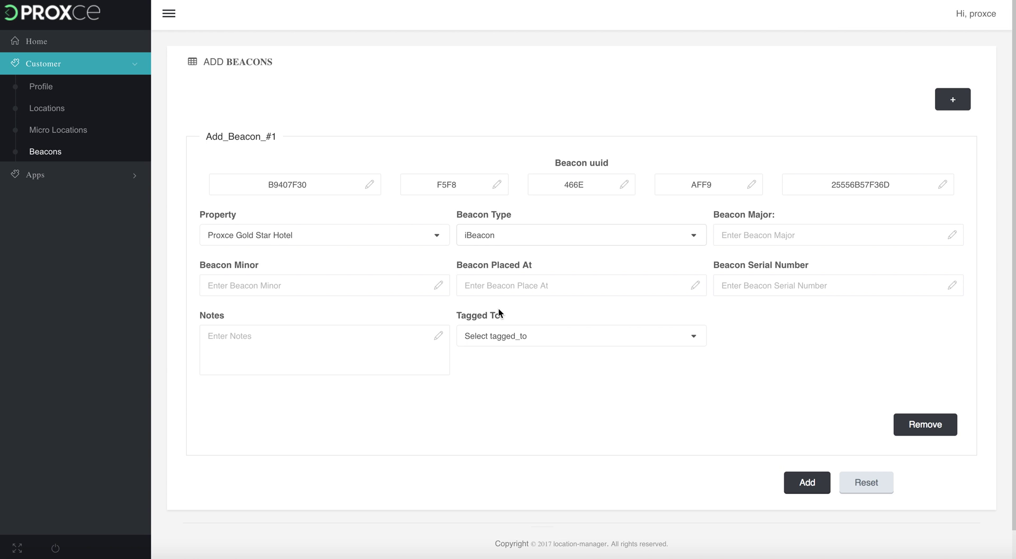
pyautogui.click(517, 239)
pyautogui.scroll(-1, 517, 346)
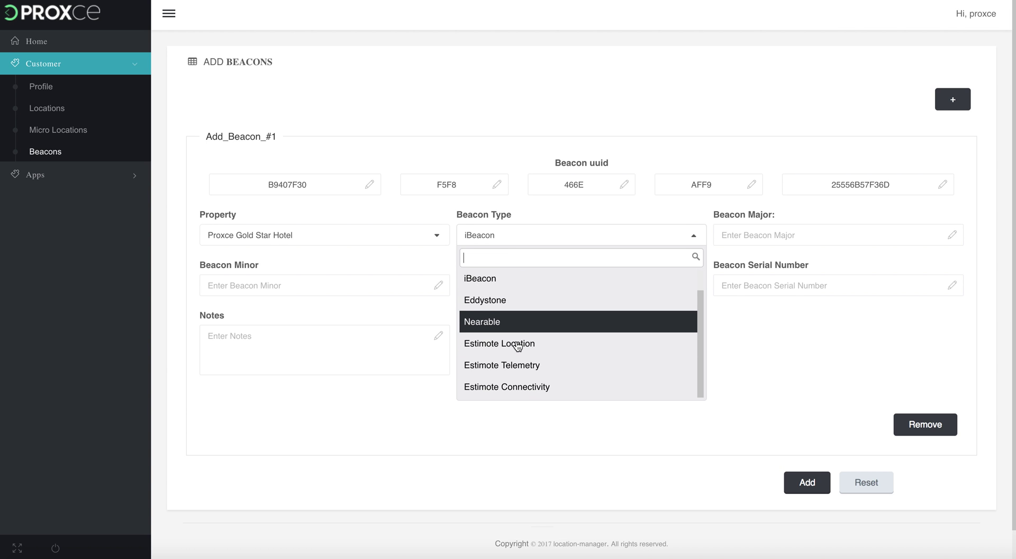
pyautogui.scroll(1, 519, 342)
pyautogui.click(509, 311)
# - Set the beacon's major to 34703 and minor to 6775, with Lobby as its placement
pyautogui.click(768, 238)
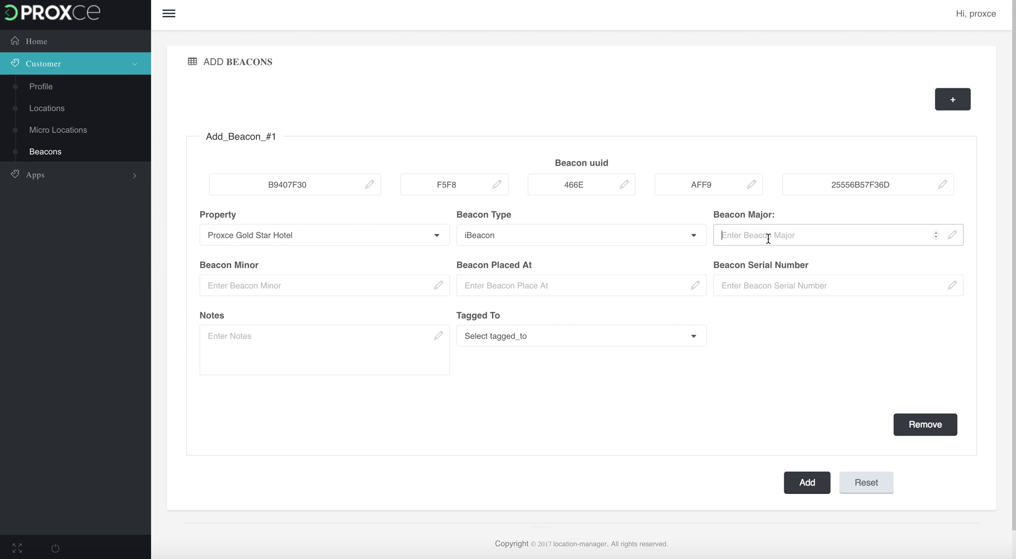
pyautogui.write('34703')
pyautogui.click(363, 286)
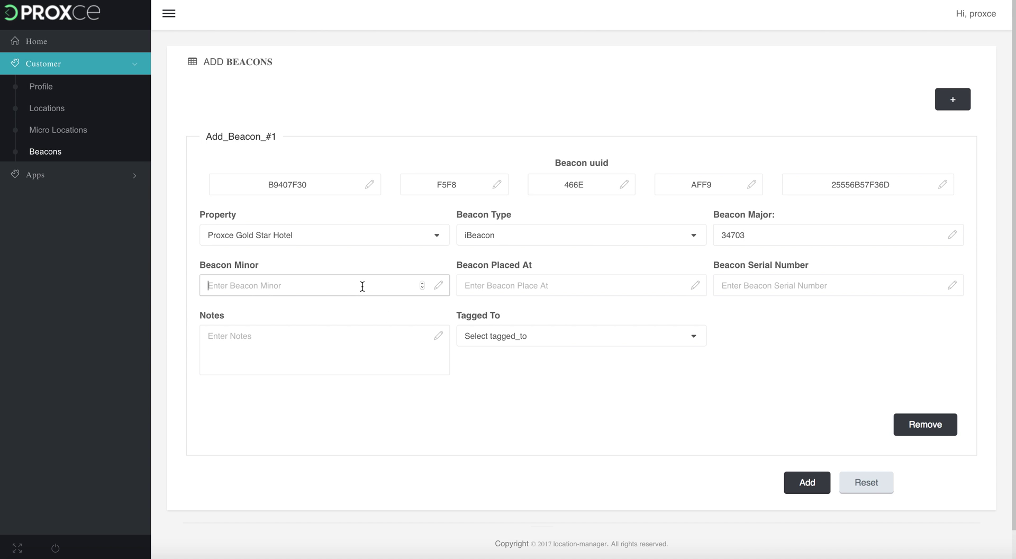
pyautogui.write('6775')
pyautogui.click(540, 284)
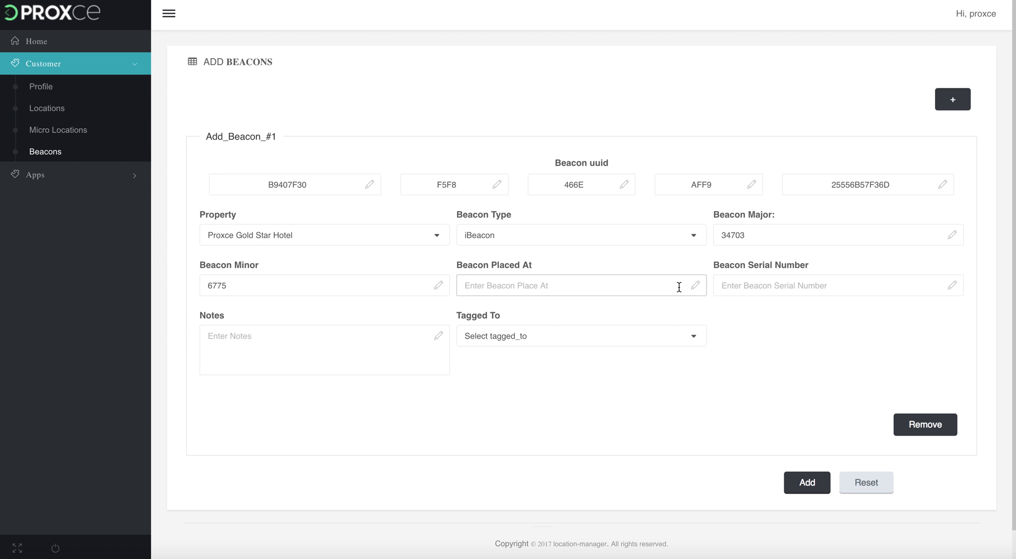
pyautogui.write('Lobby')
# - Enter 475389ADFL as the beacon serial number
pyautogui.click(745, 288)
pyautogui.click(745, 290)
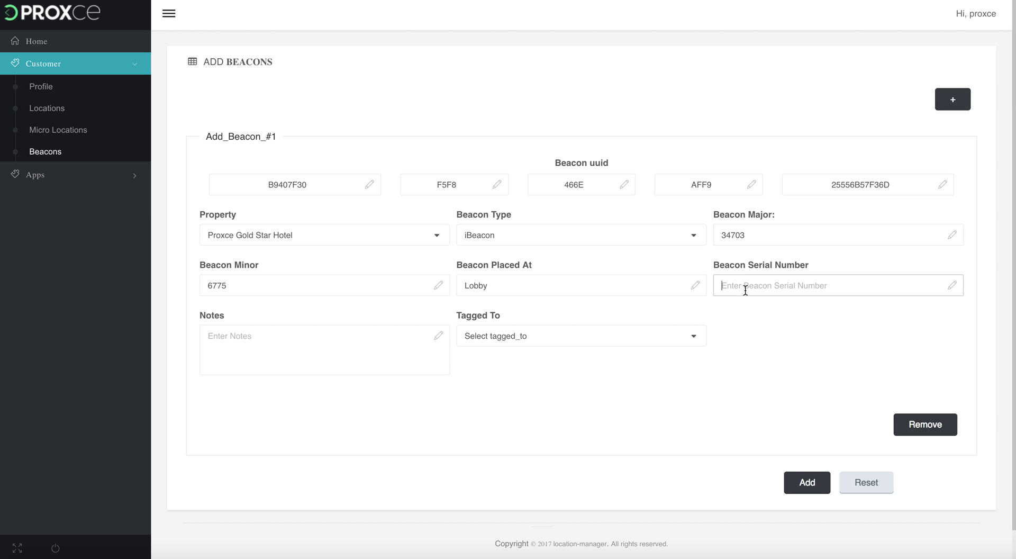
pyautogui.write('475389')
pyautogui.click(379, 326)
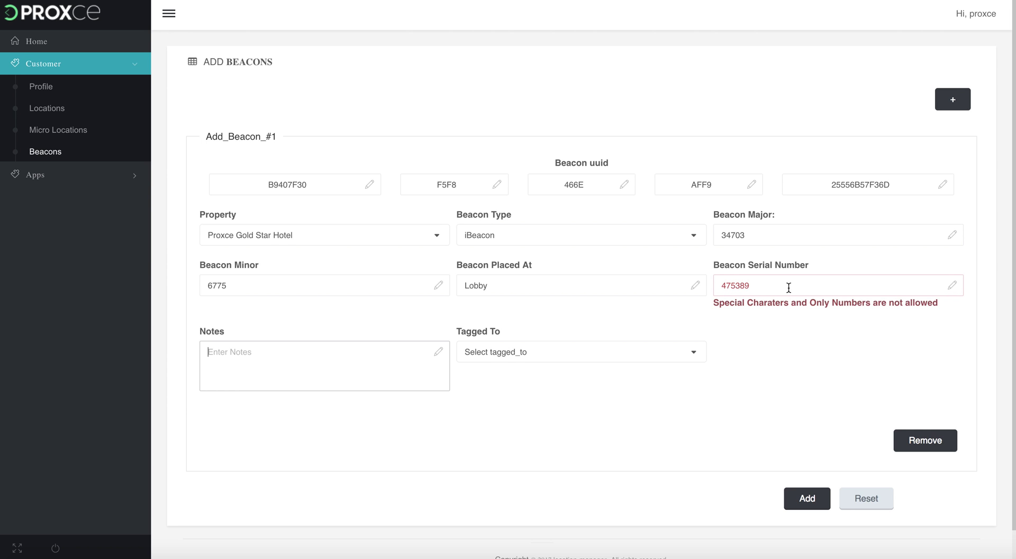
pyautogui.moveTo(788, 287); pyautogui.dragTo(716, 283)
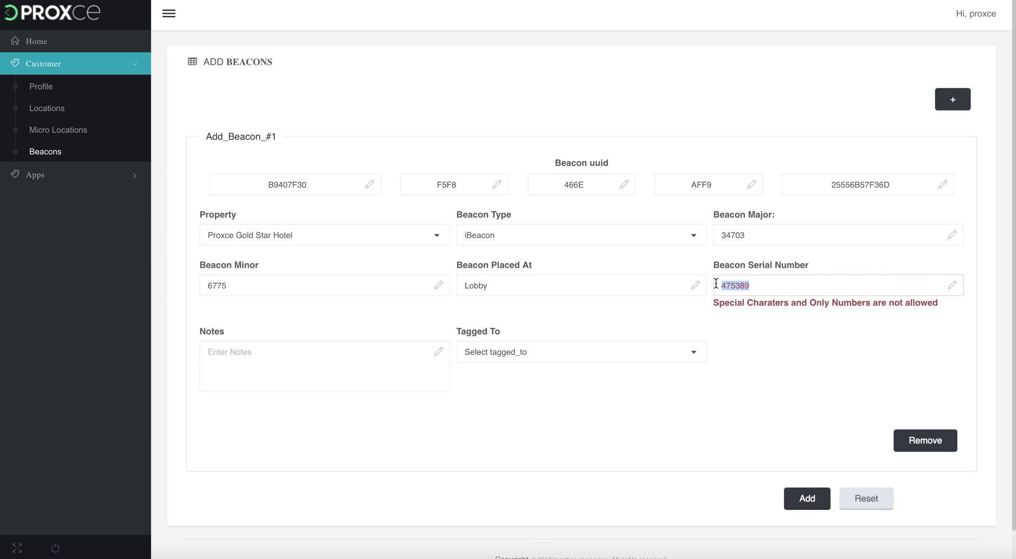
pyautogui.click(756, 285)
pyautogui.write('ADFL')
# - Enter Welcome Beacon as the beacon's notes and tag the beacon to Front_desk
pyautogui.click(300, 348)
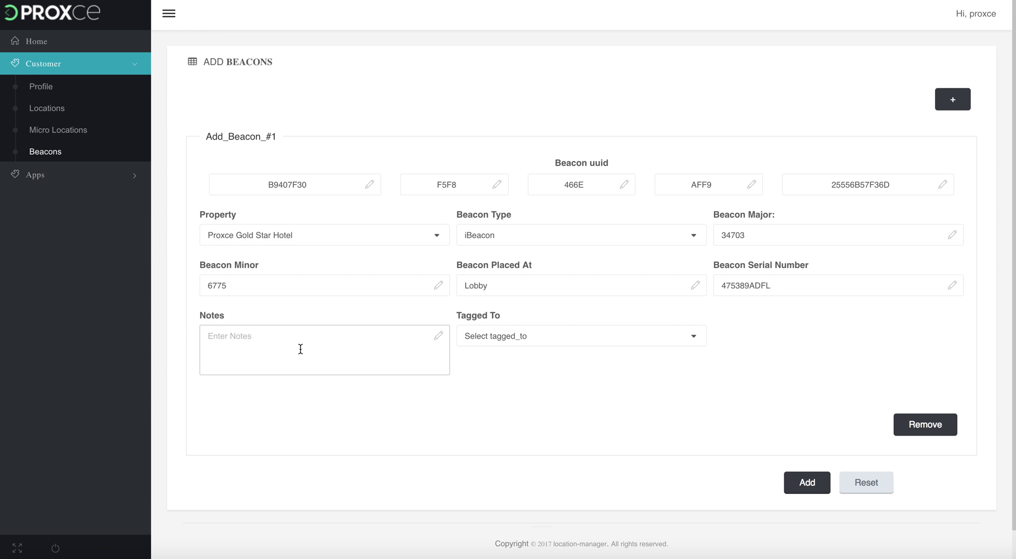
pyautogui.write('Welcome Beacon')
pyautogui.click(546, 335)
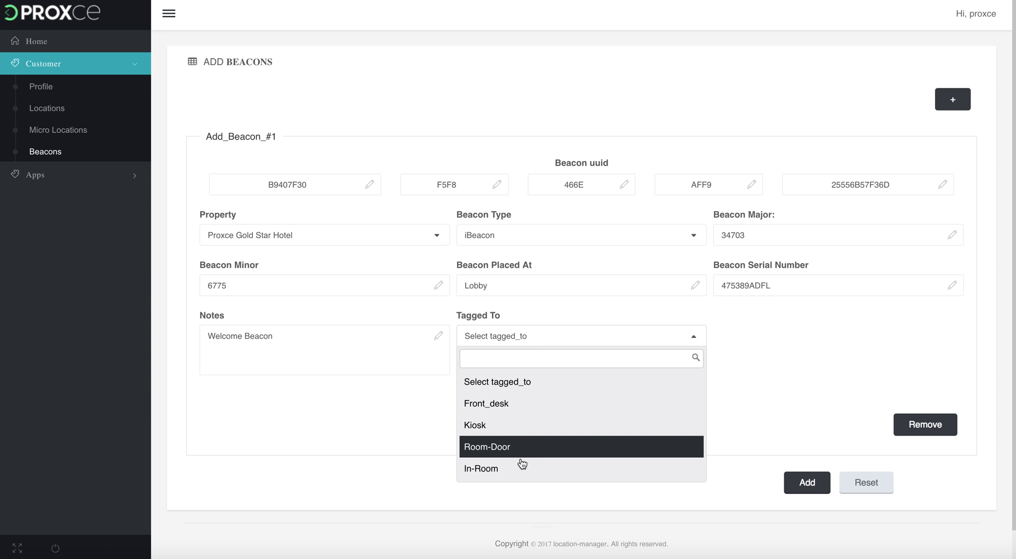
pyautogui.click(518, 416)
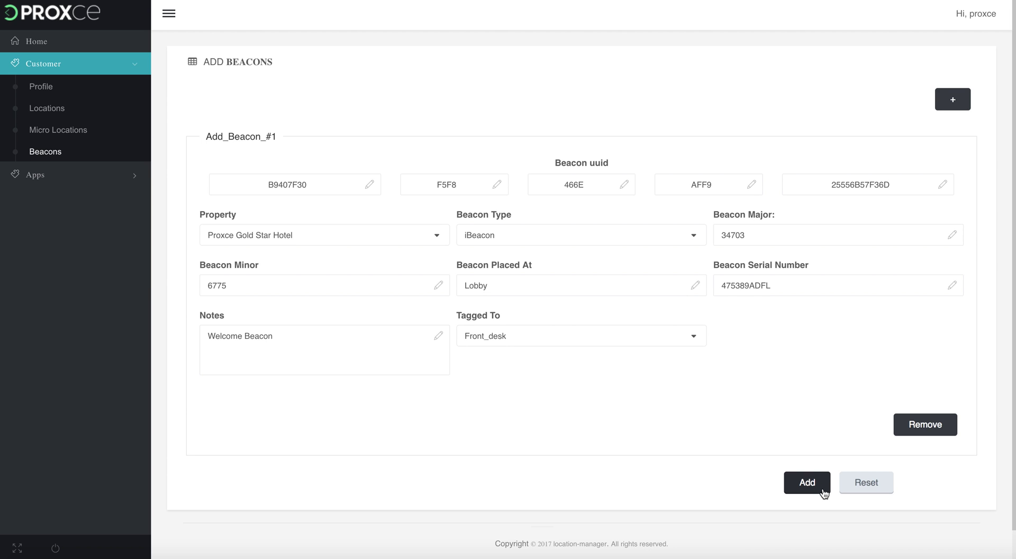
# - Save the new beacon and look over the beacon list for the Proxce Gold Star Hotel entry
pyautogui.click(807, 482)
pyautogui.scroll(-2, 551, 291)
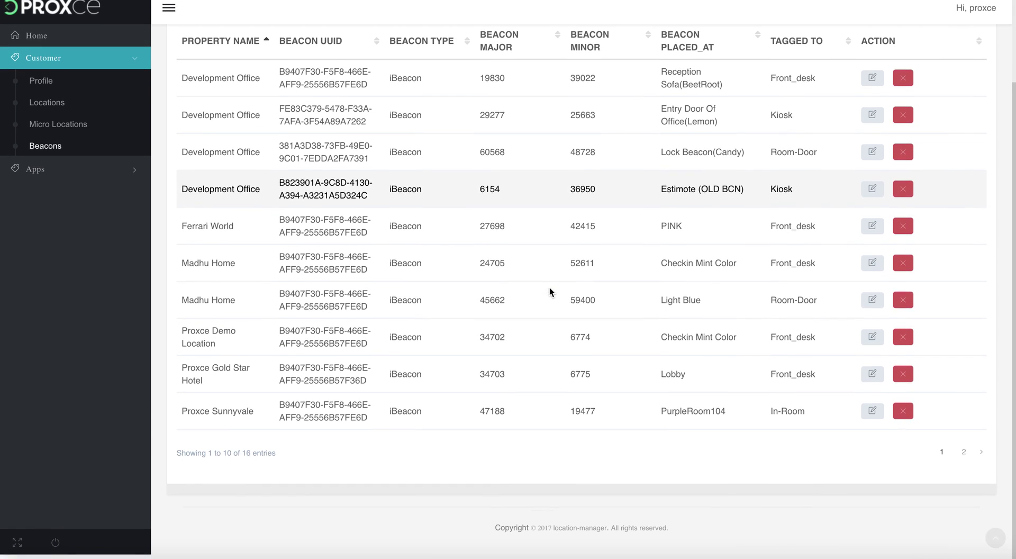
pyautogui.scroll(2, 644, 413)
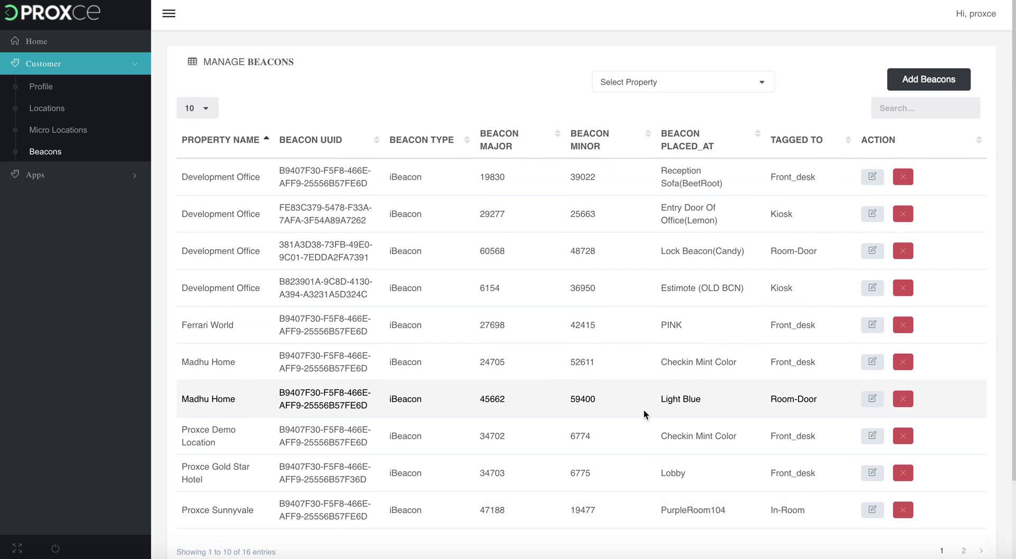
pyautogui.scroll(-2, 644, 414)
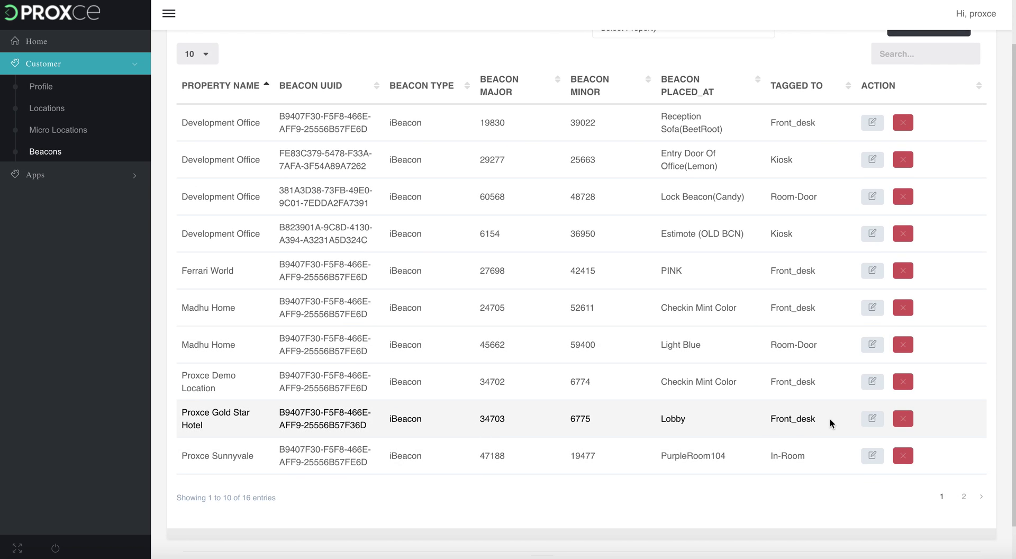
pyautogui.scroll(2, 830, 423)
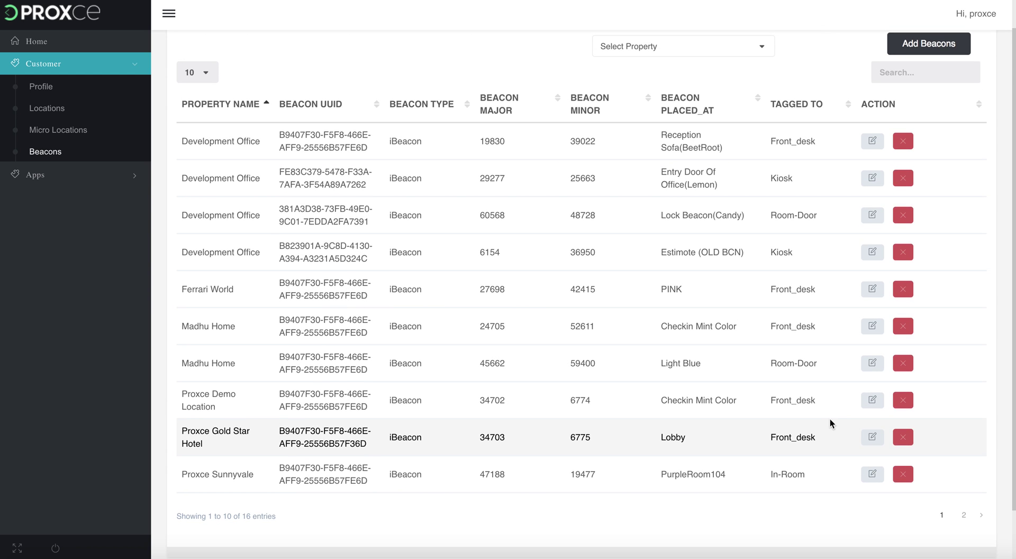